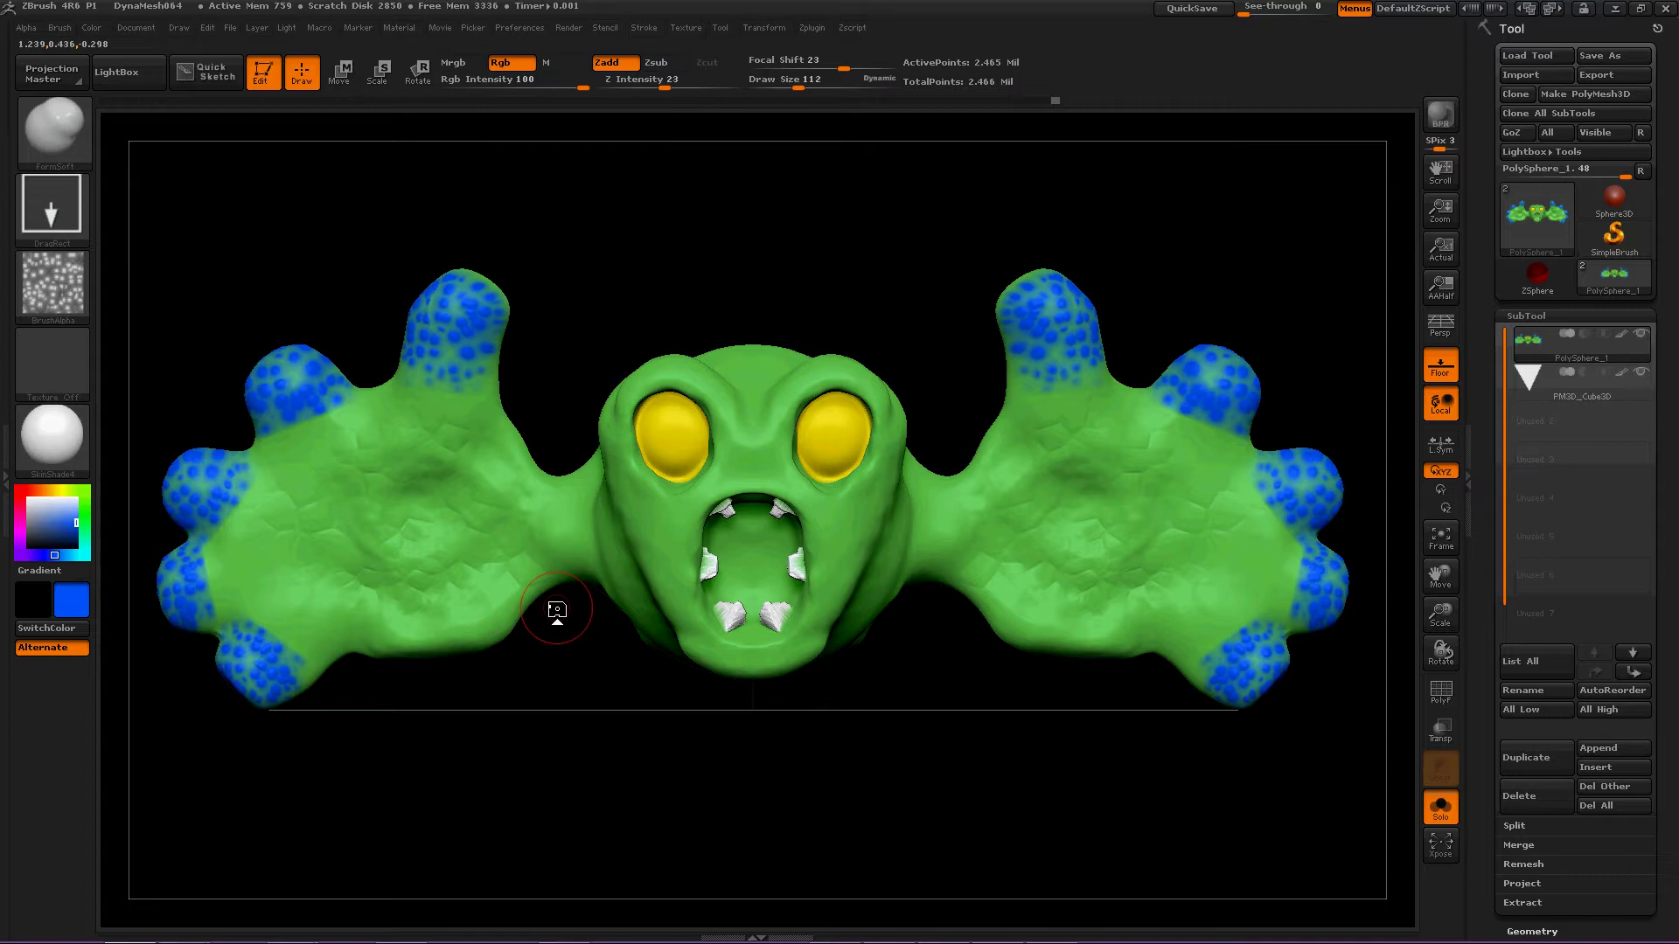
- Set the FormSoft brush to a FreeHand stroke with no alpha
left_click(58, 281)
left_click(175, 400)
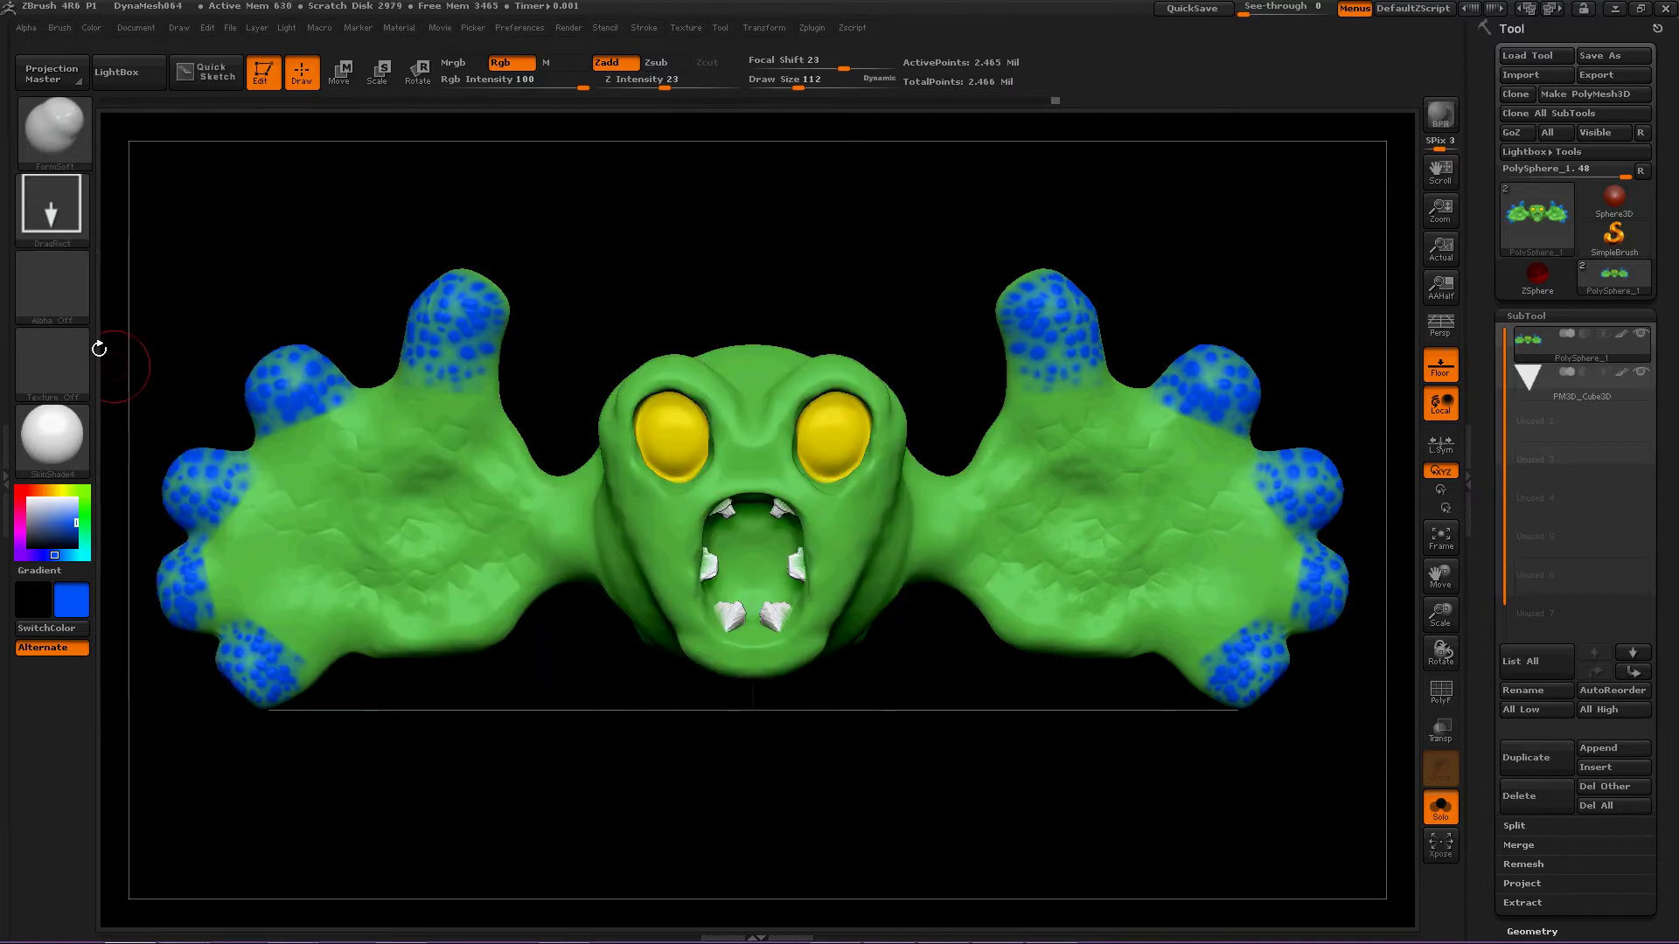
left_click(60, 217)
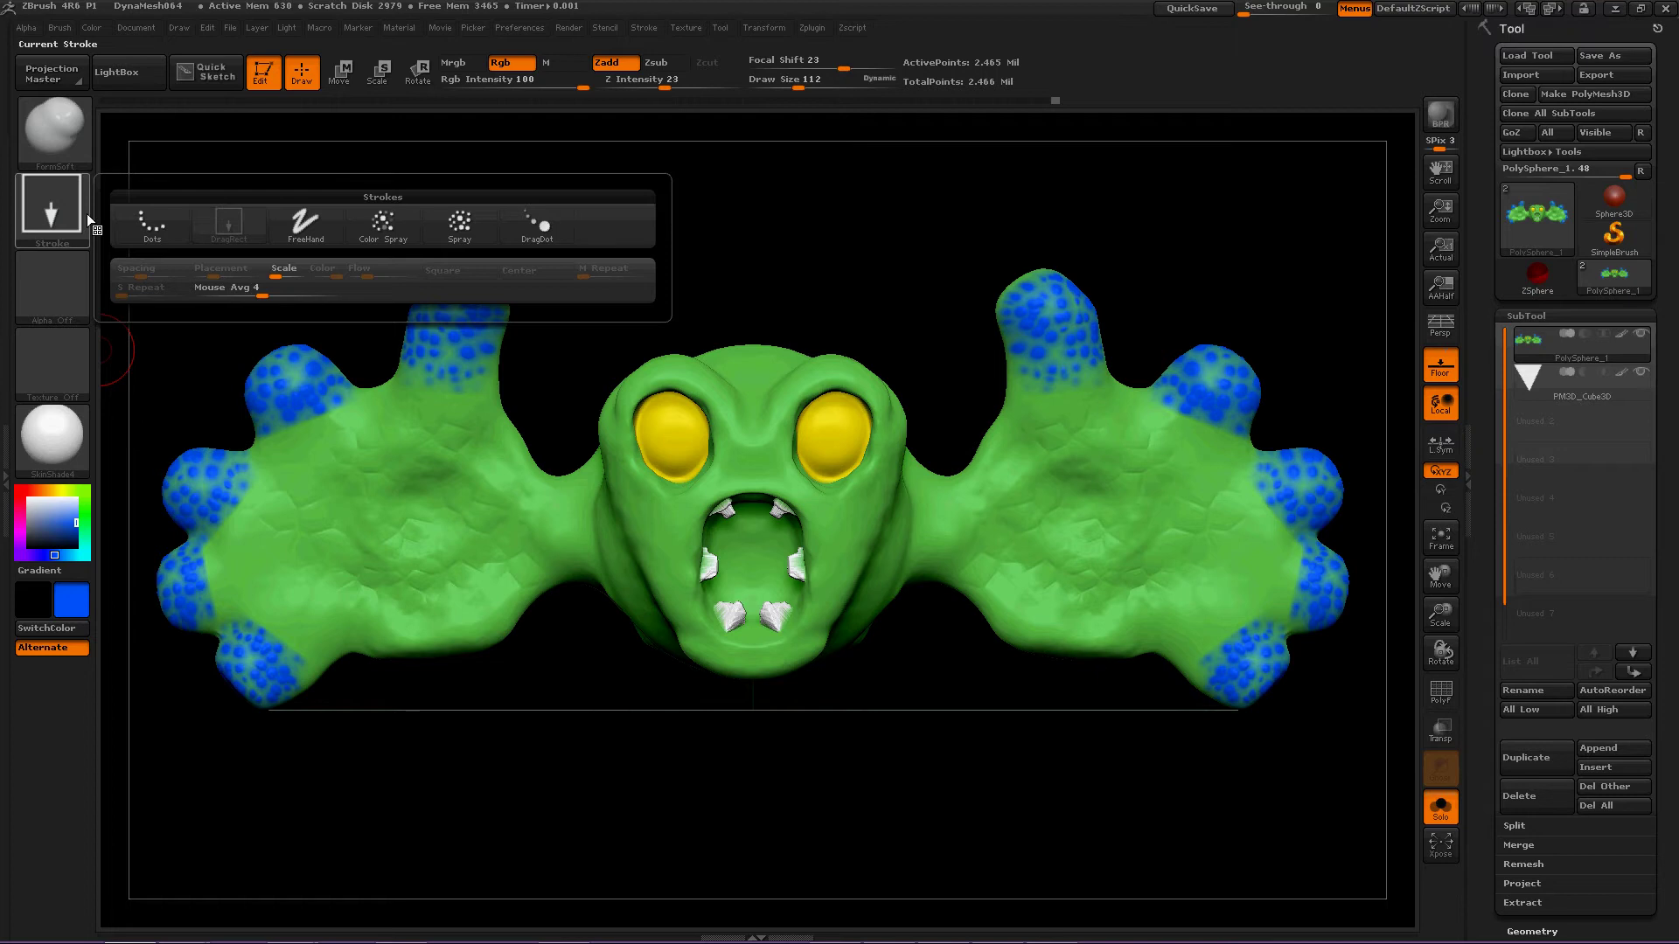
left_click(297, 230)
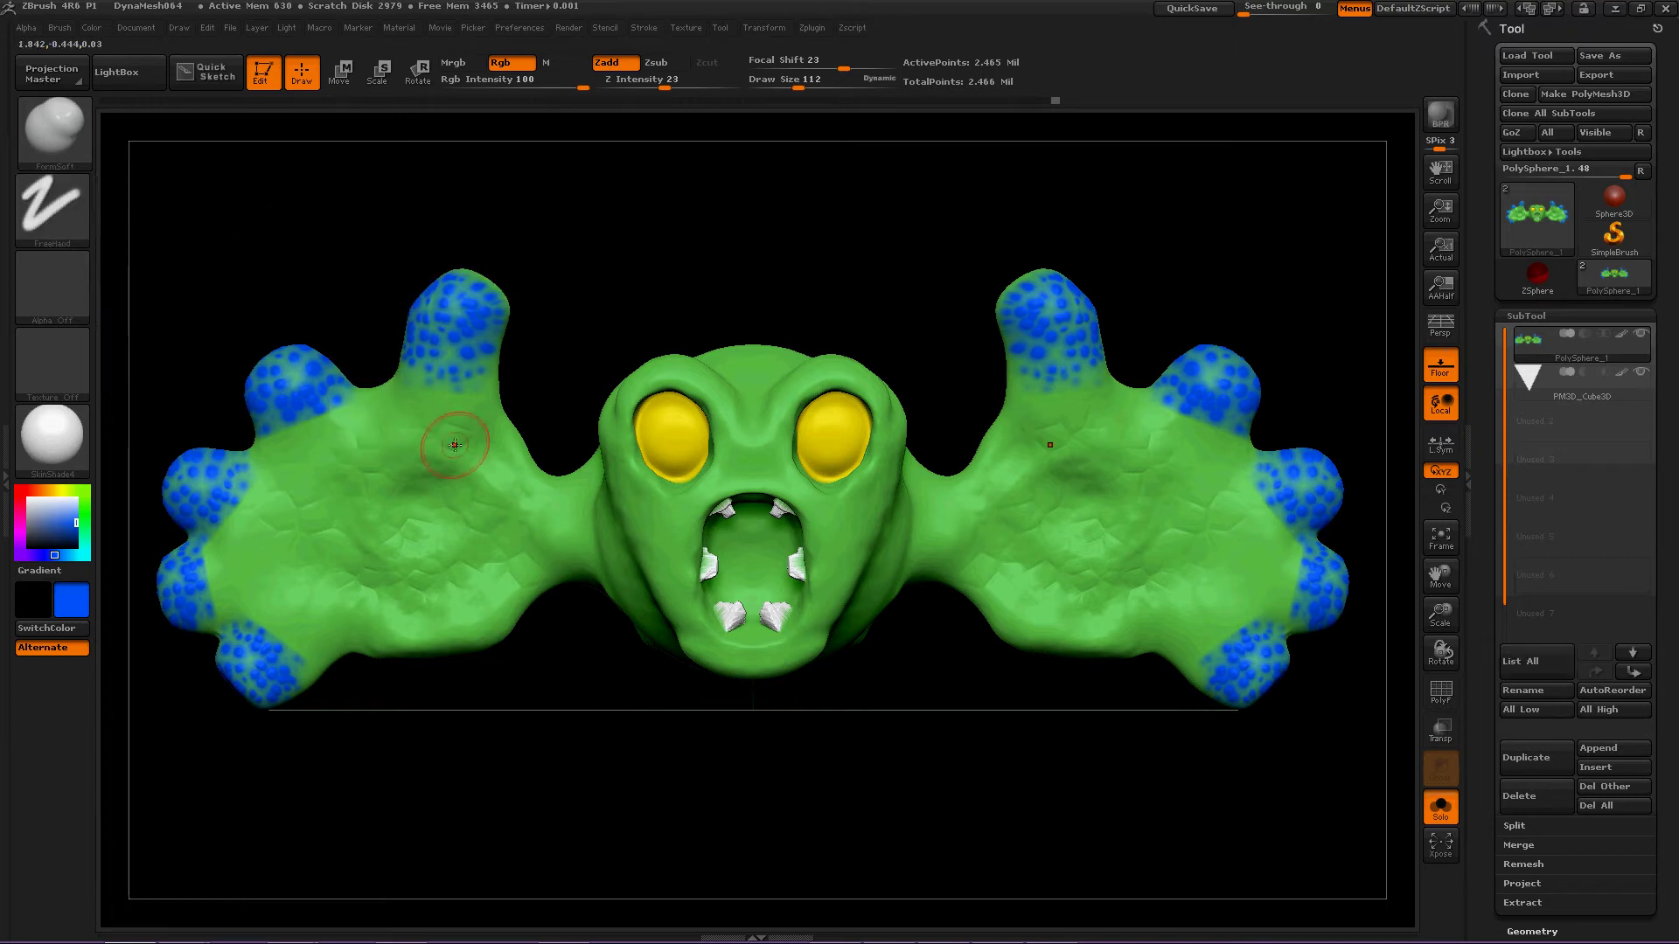
key("b")
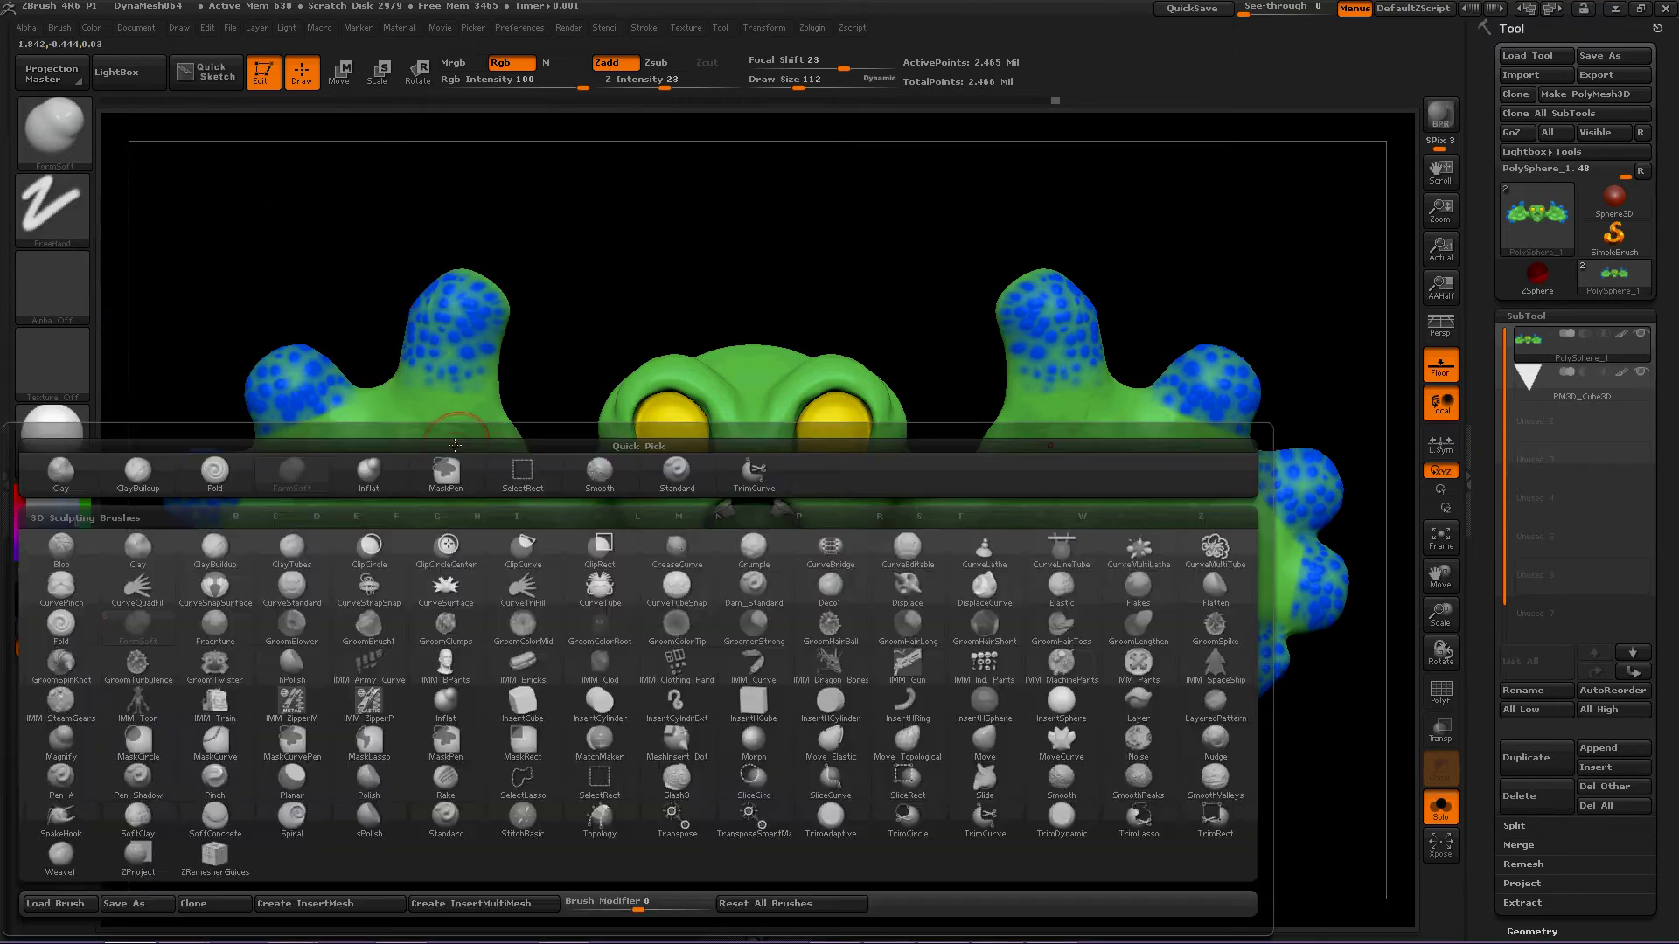
key("f")
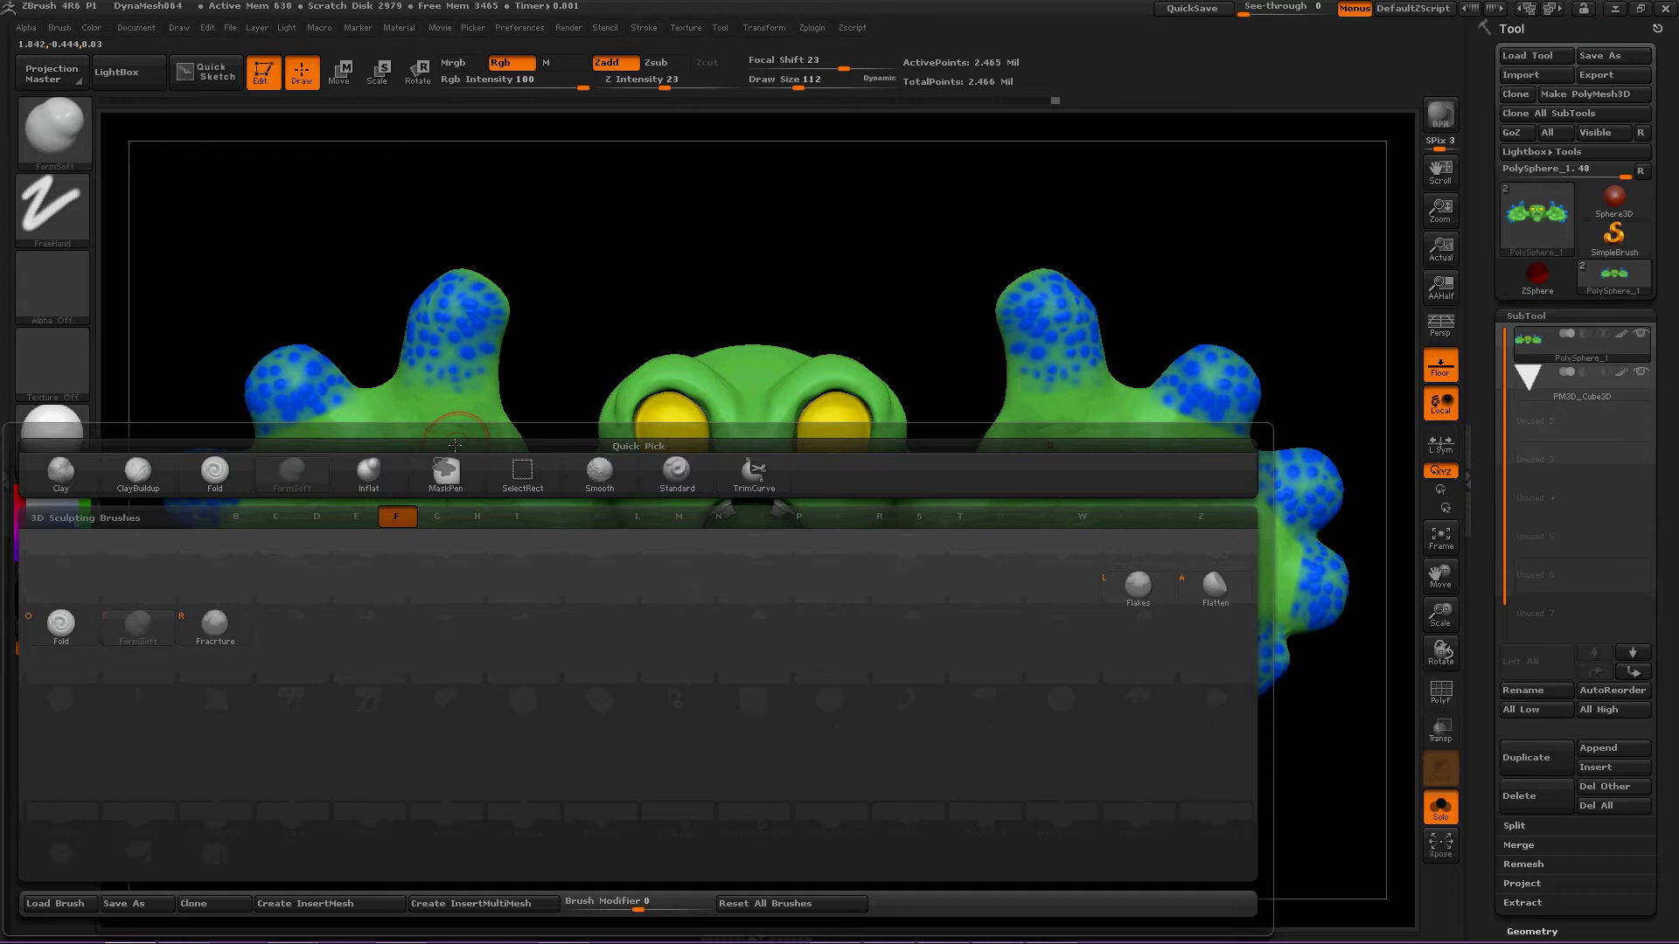
key("s")
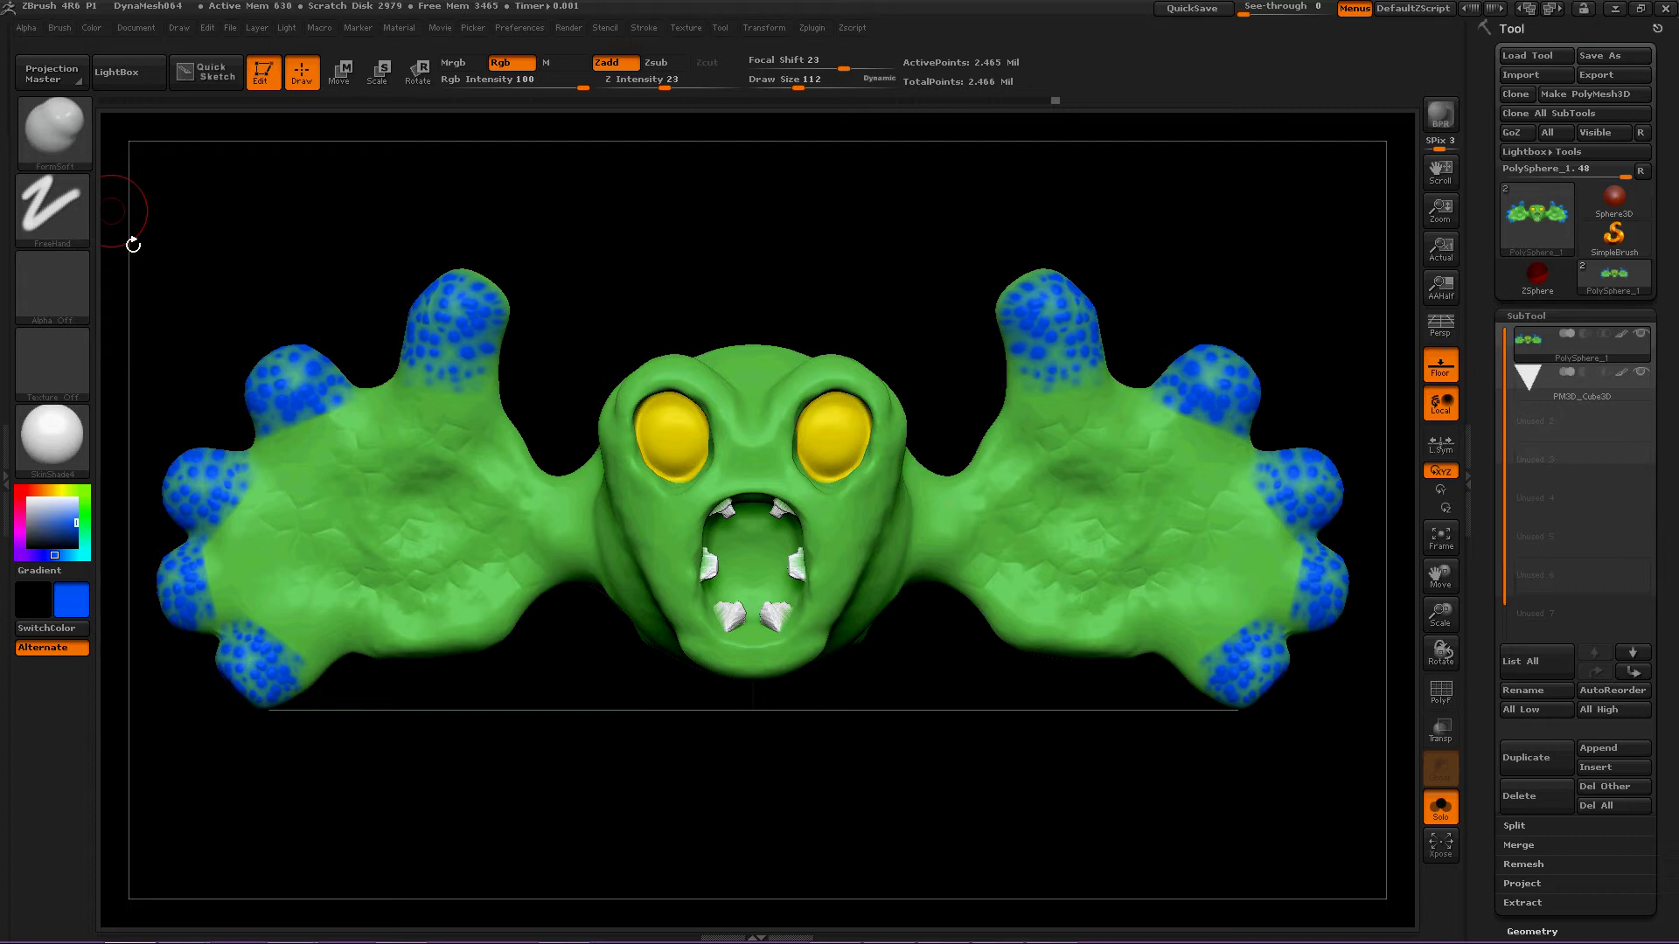
- Try a FormSoft stroke on the creature's forehead with blue colouring active, and undo it
left_click_drag(609, 290, 611, 358)
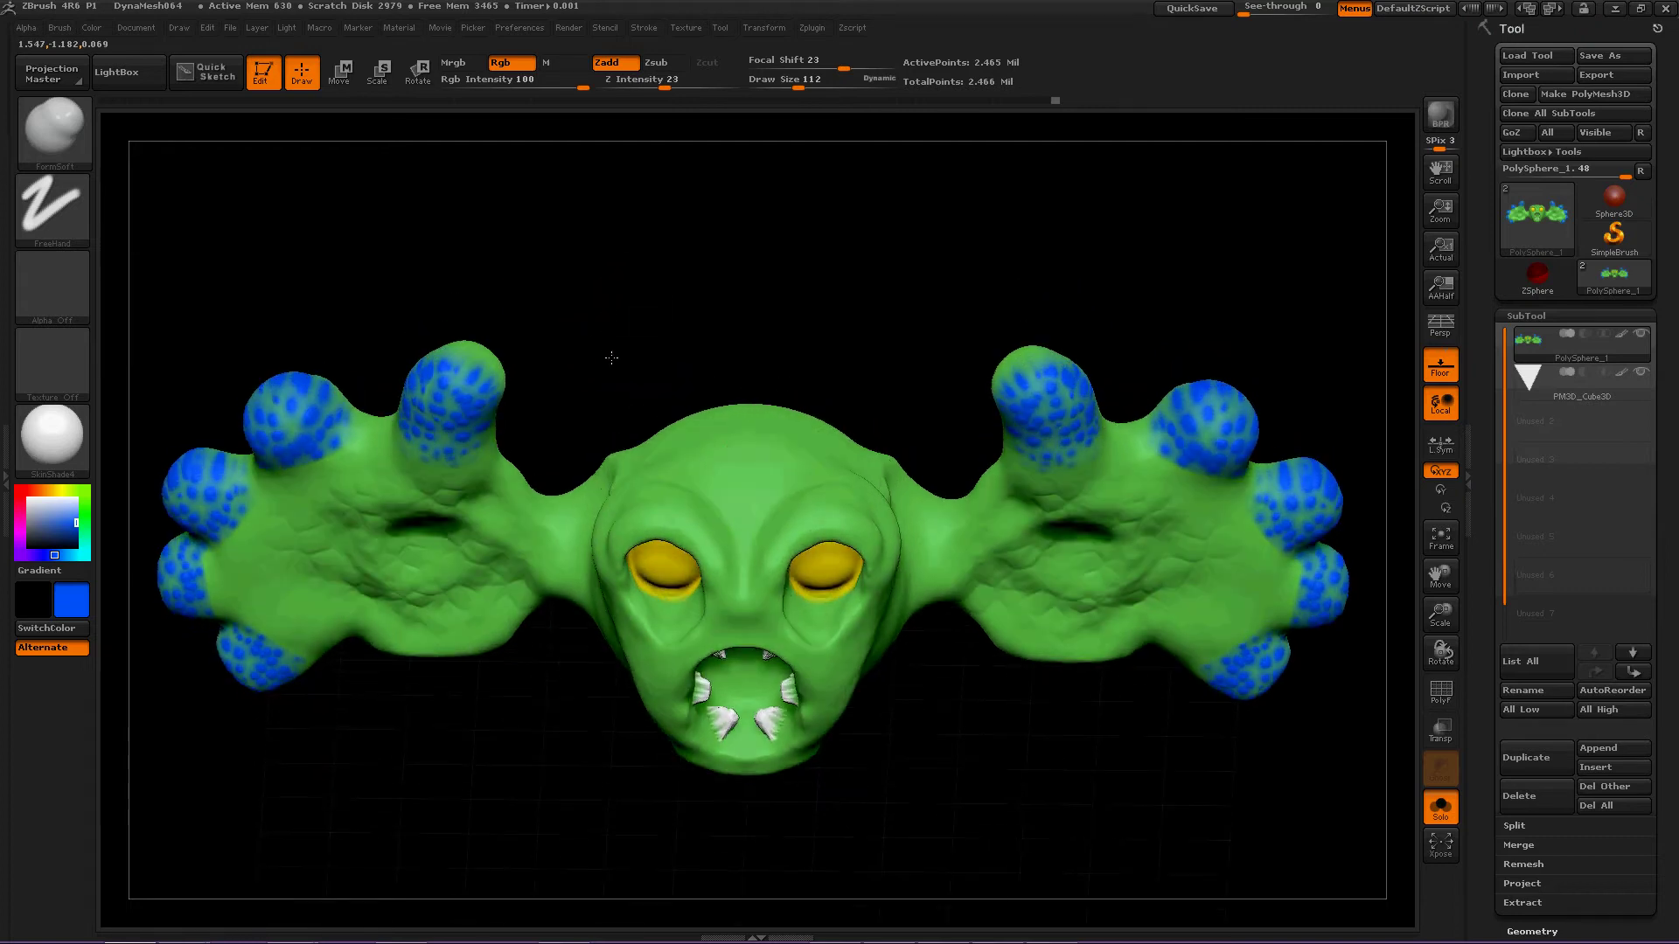
left_click_drag(729, 434, 765, 476)
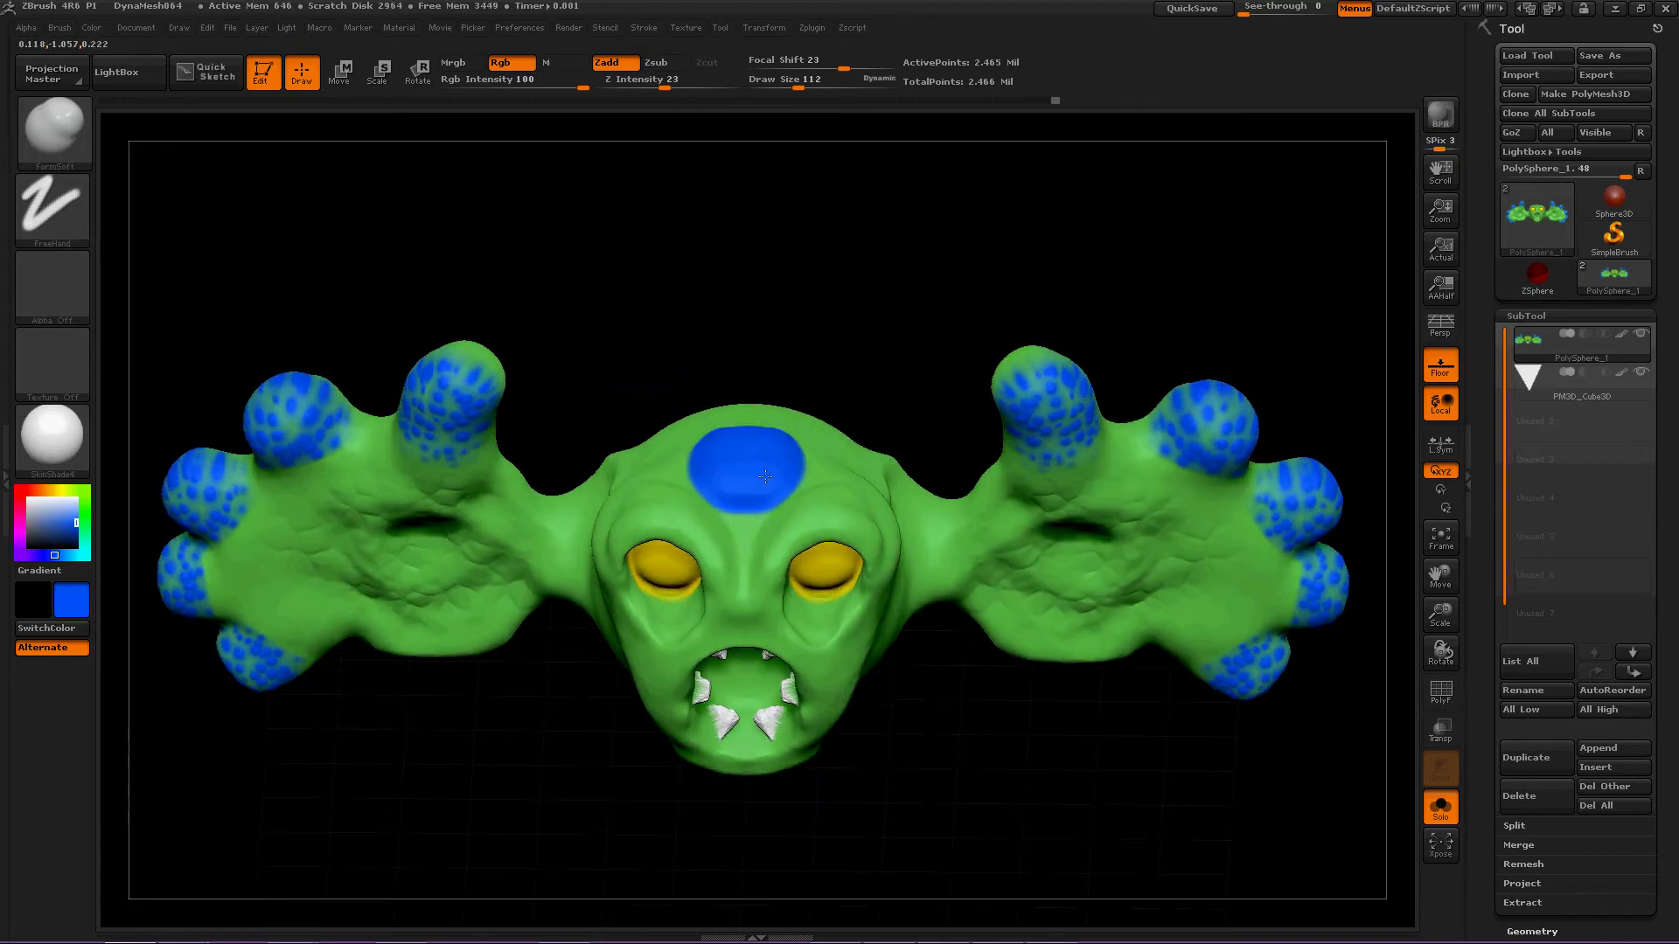
key("ctrl+z")
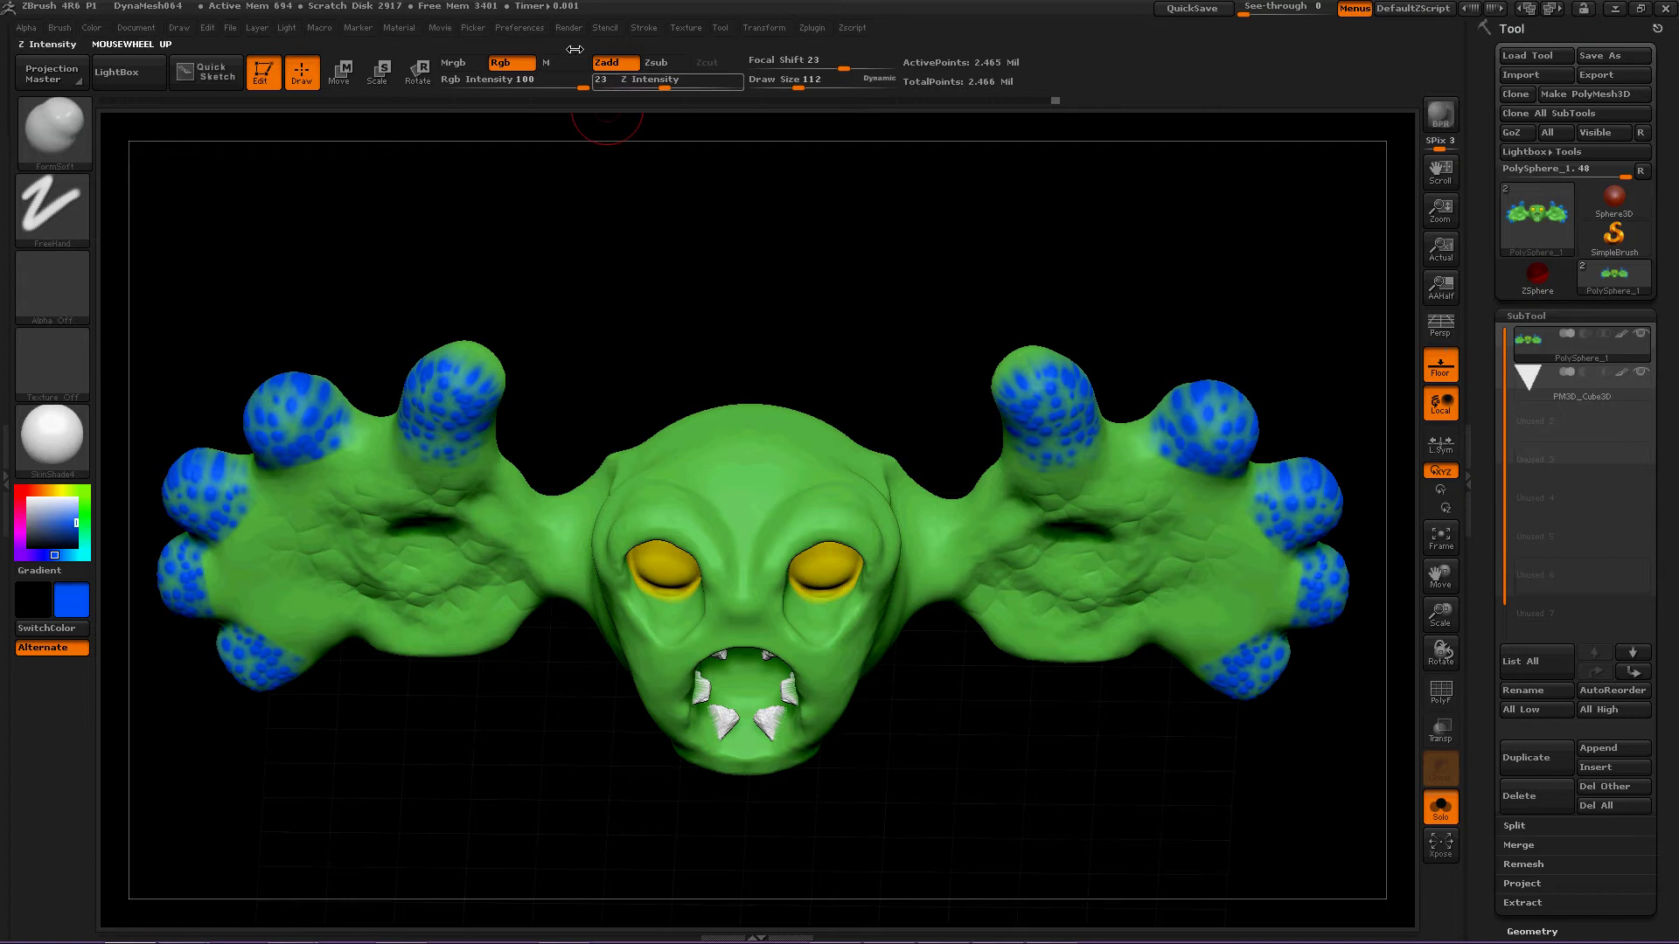
- Turn off Rgb colouring and build up a rounded raised lump on top of the creature's head with the FormSoft brush
left_click(501, 62)
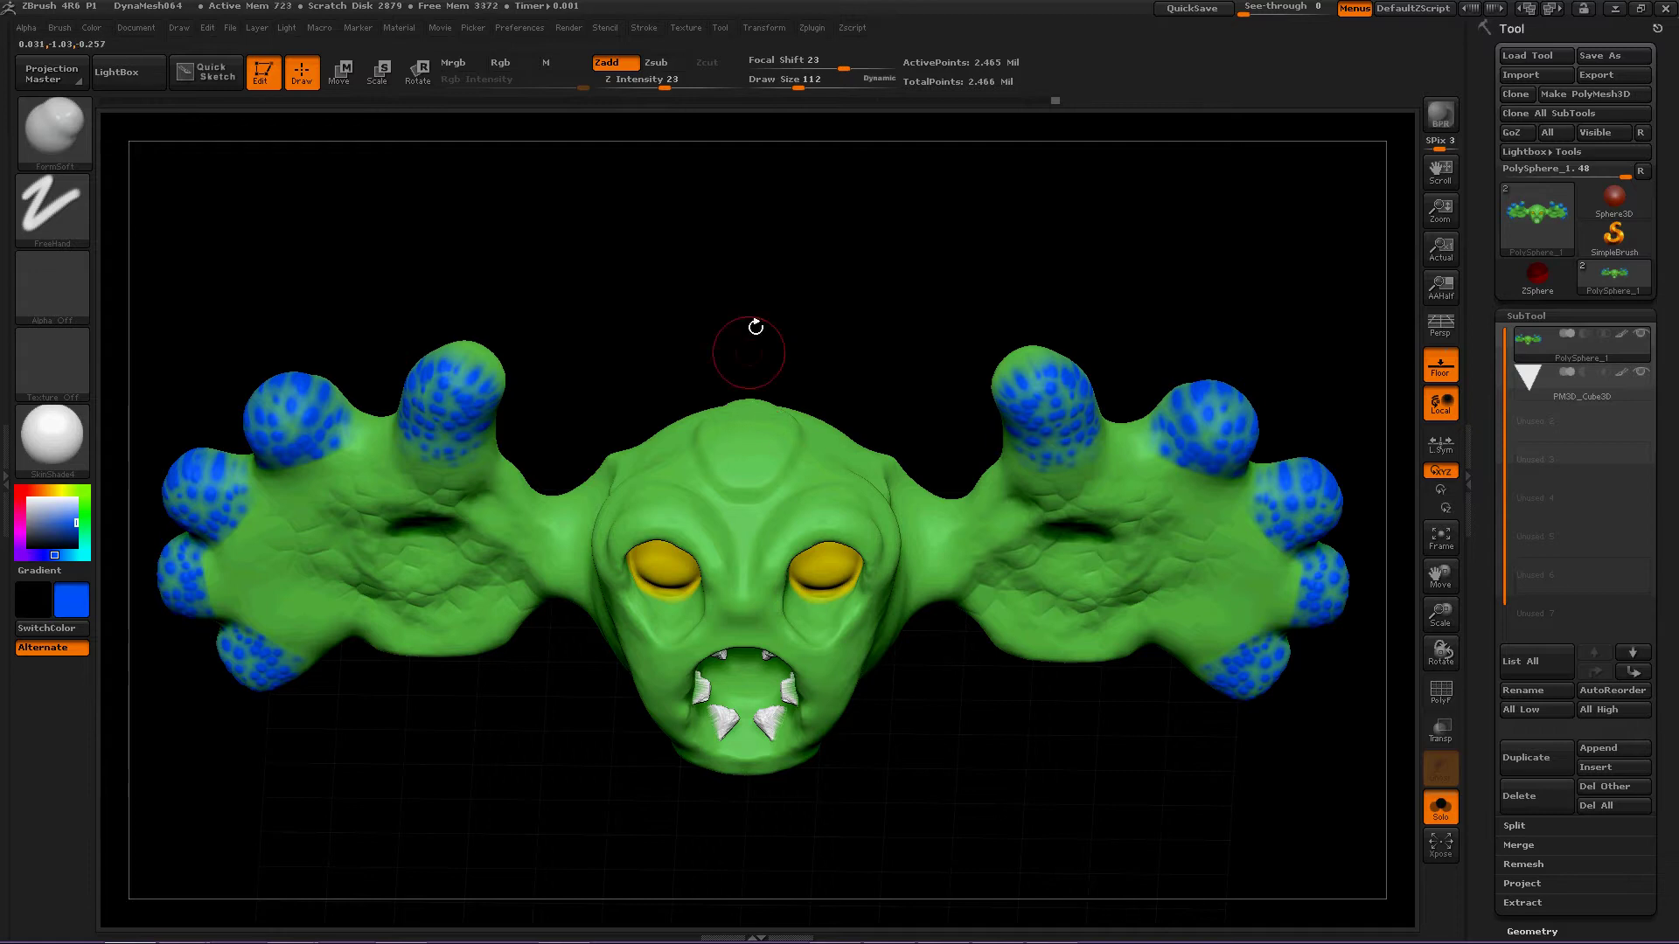
left_click_drag(756, 327, 752, 475)
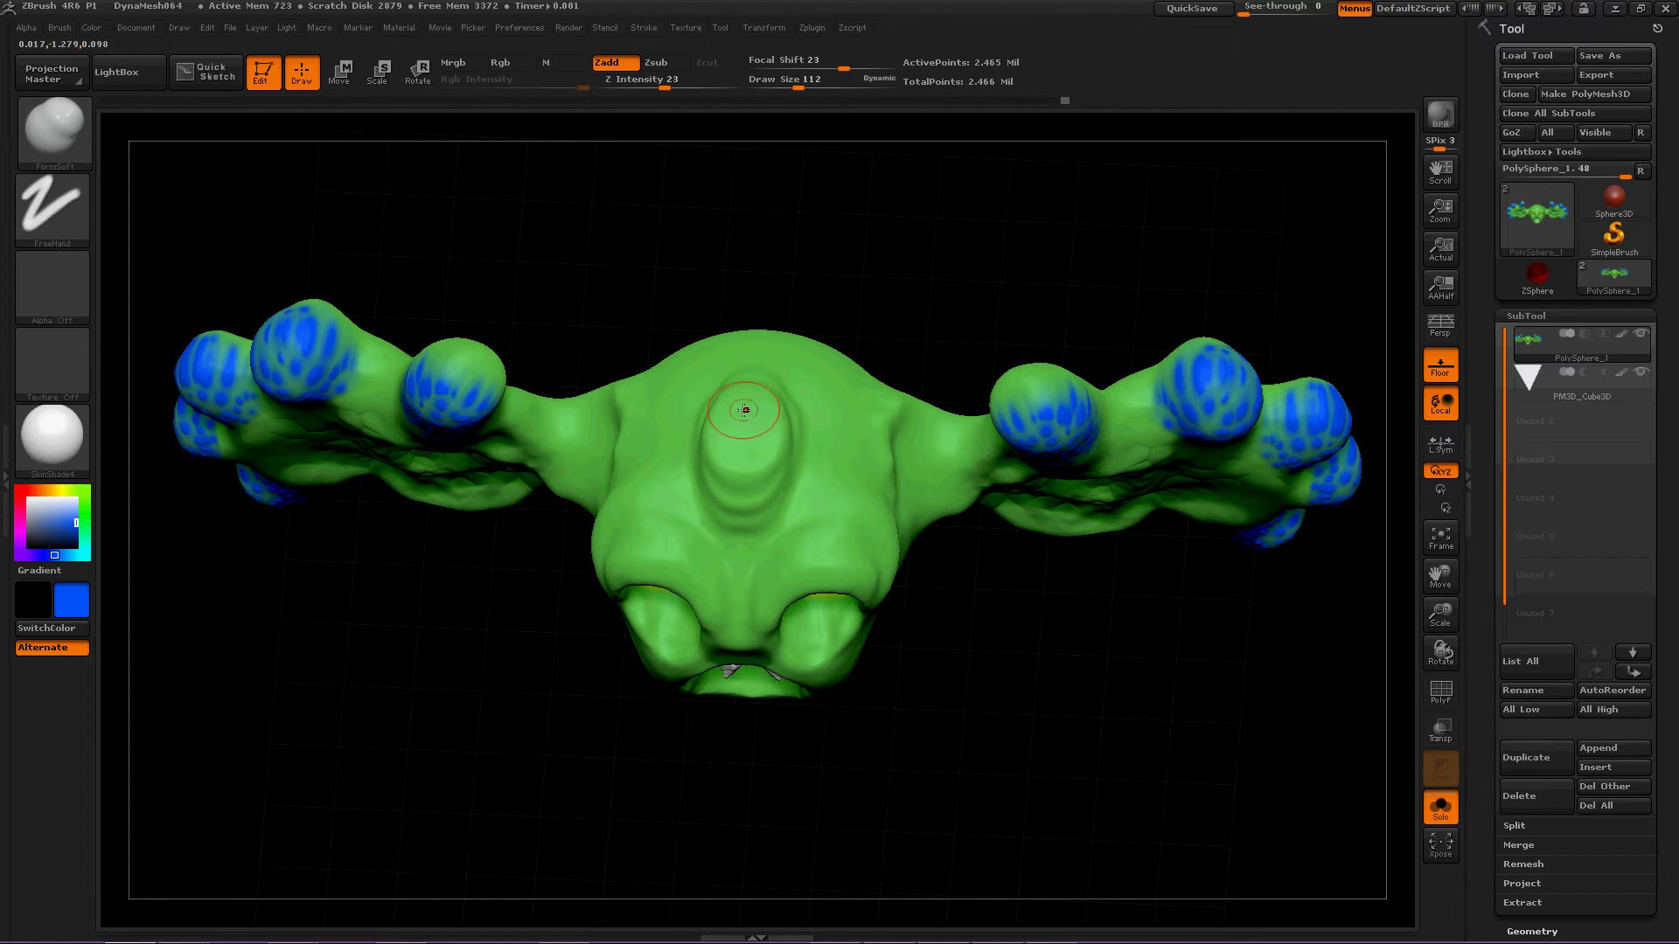
mouse_move(752, 346)
left_mouse_down()
mouse_move(674, 195)
mouse_move(637, 307)
mouse_move(626, 225)
mouse_move(647, 271)
mouse_move(611, 236)
mouse_move(618, 207)
mouse_move(618, 379)
mouse_move(750, 455)
left_mouse_up()
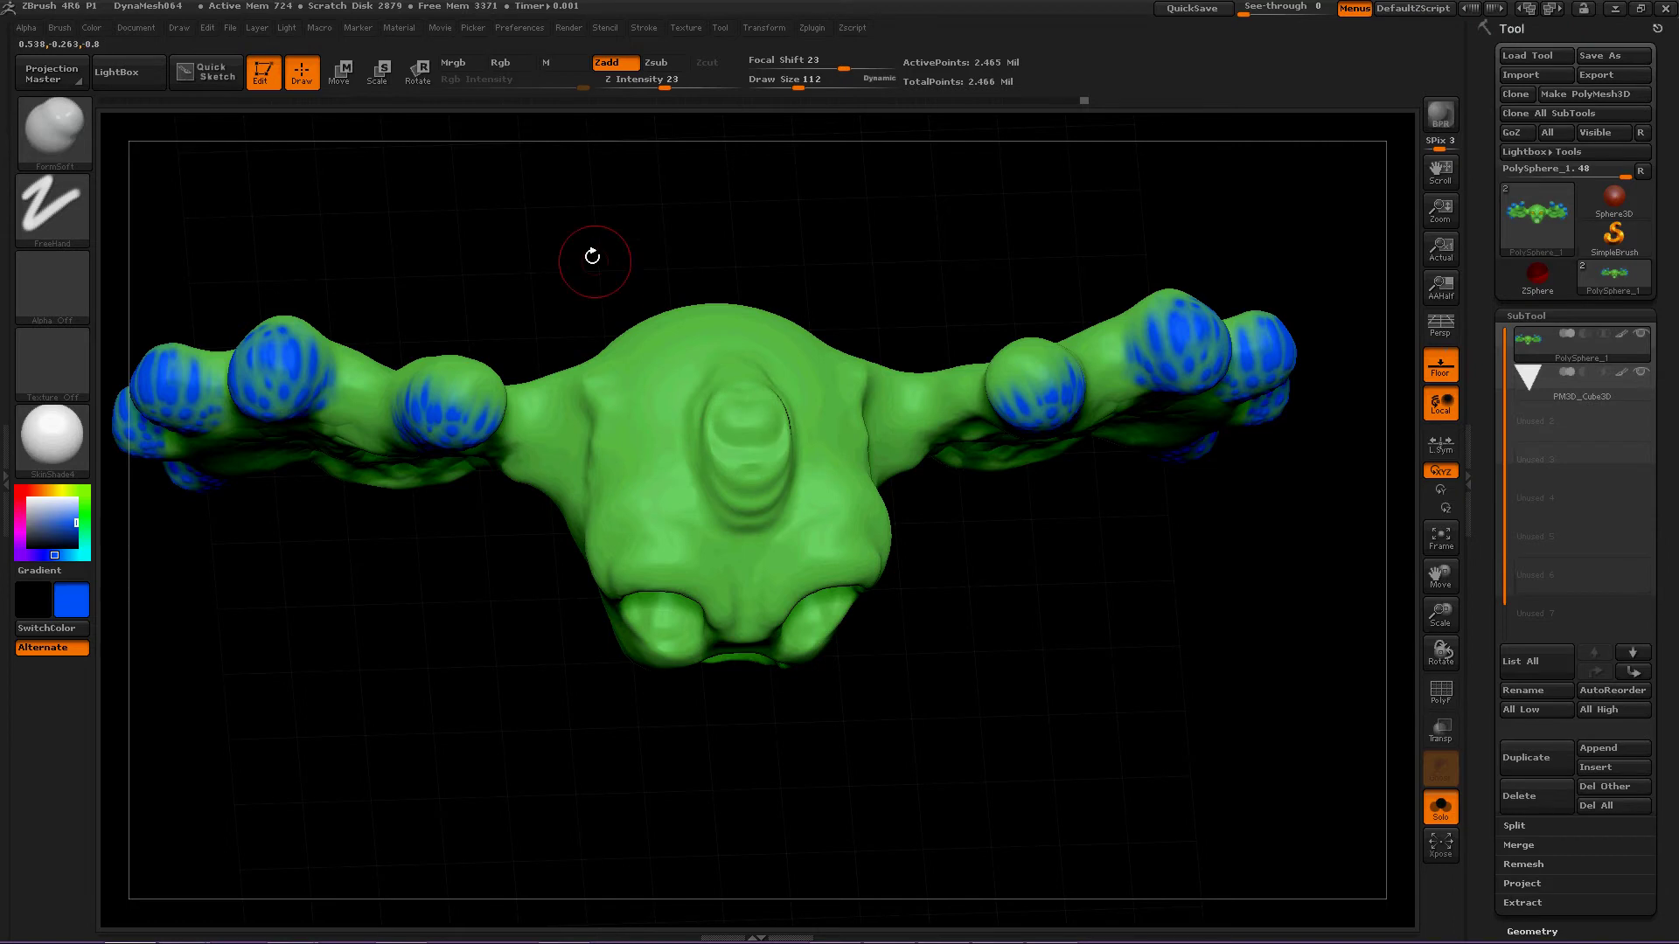
left_click_drag(591, 256, 648, 385, "shift")
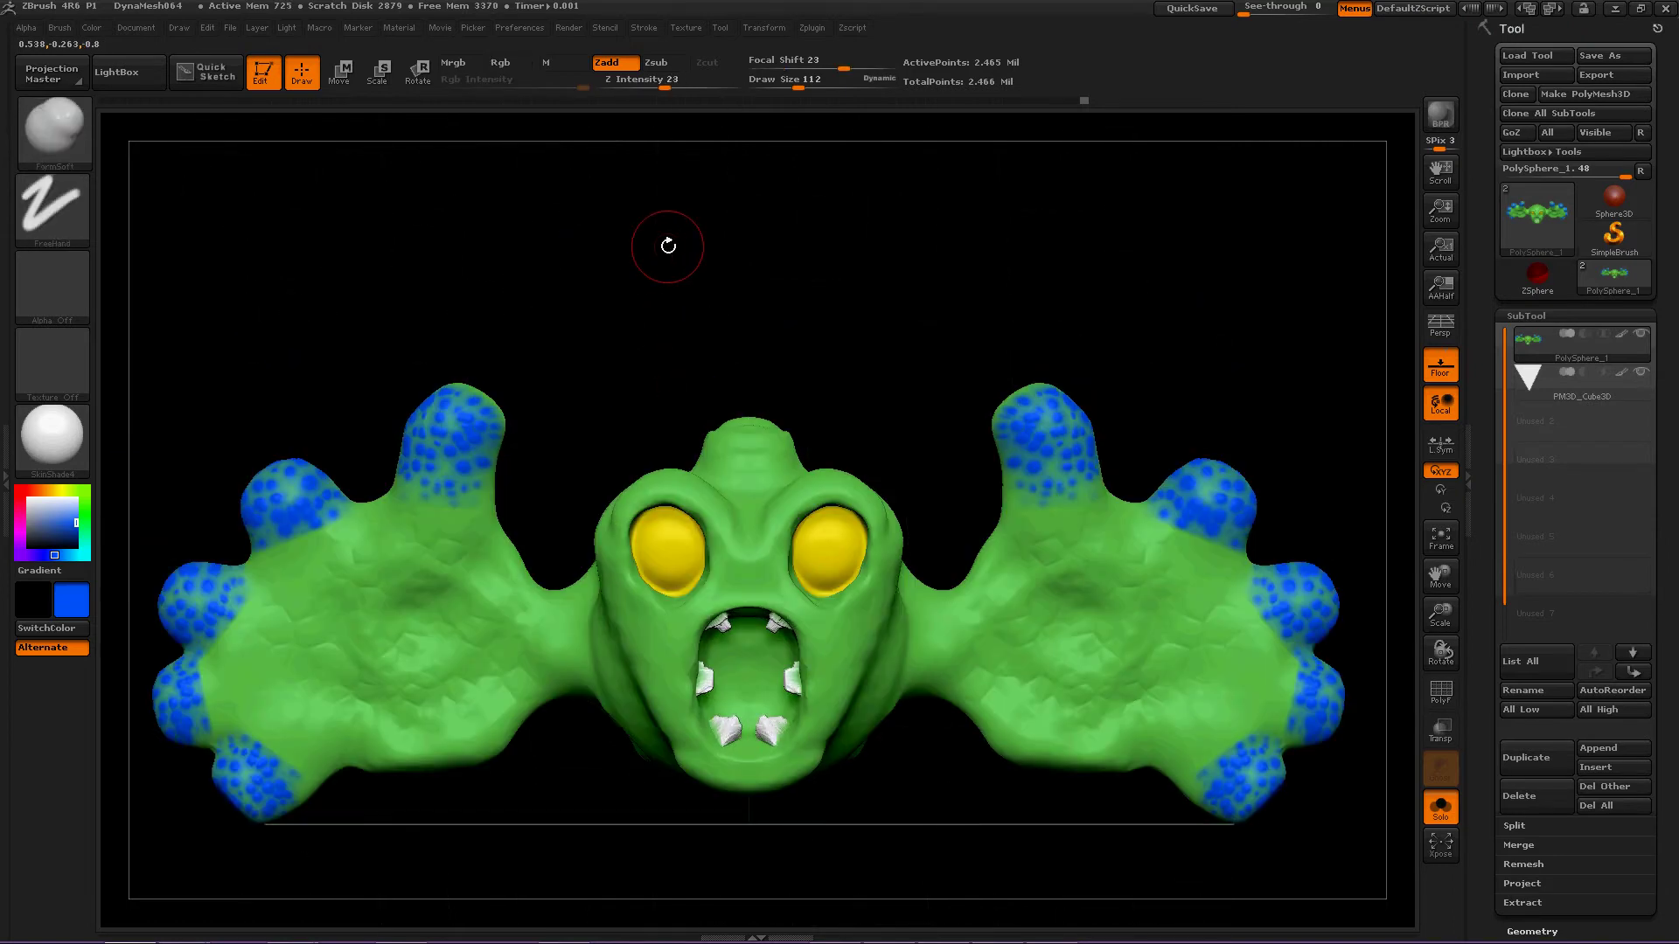
left_click_drag(570, 375, 356, 372)
- Assign Alpha 25 to the FormSoft brush and set the current colour to pure red
left_click(82, 331)
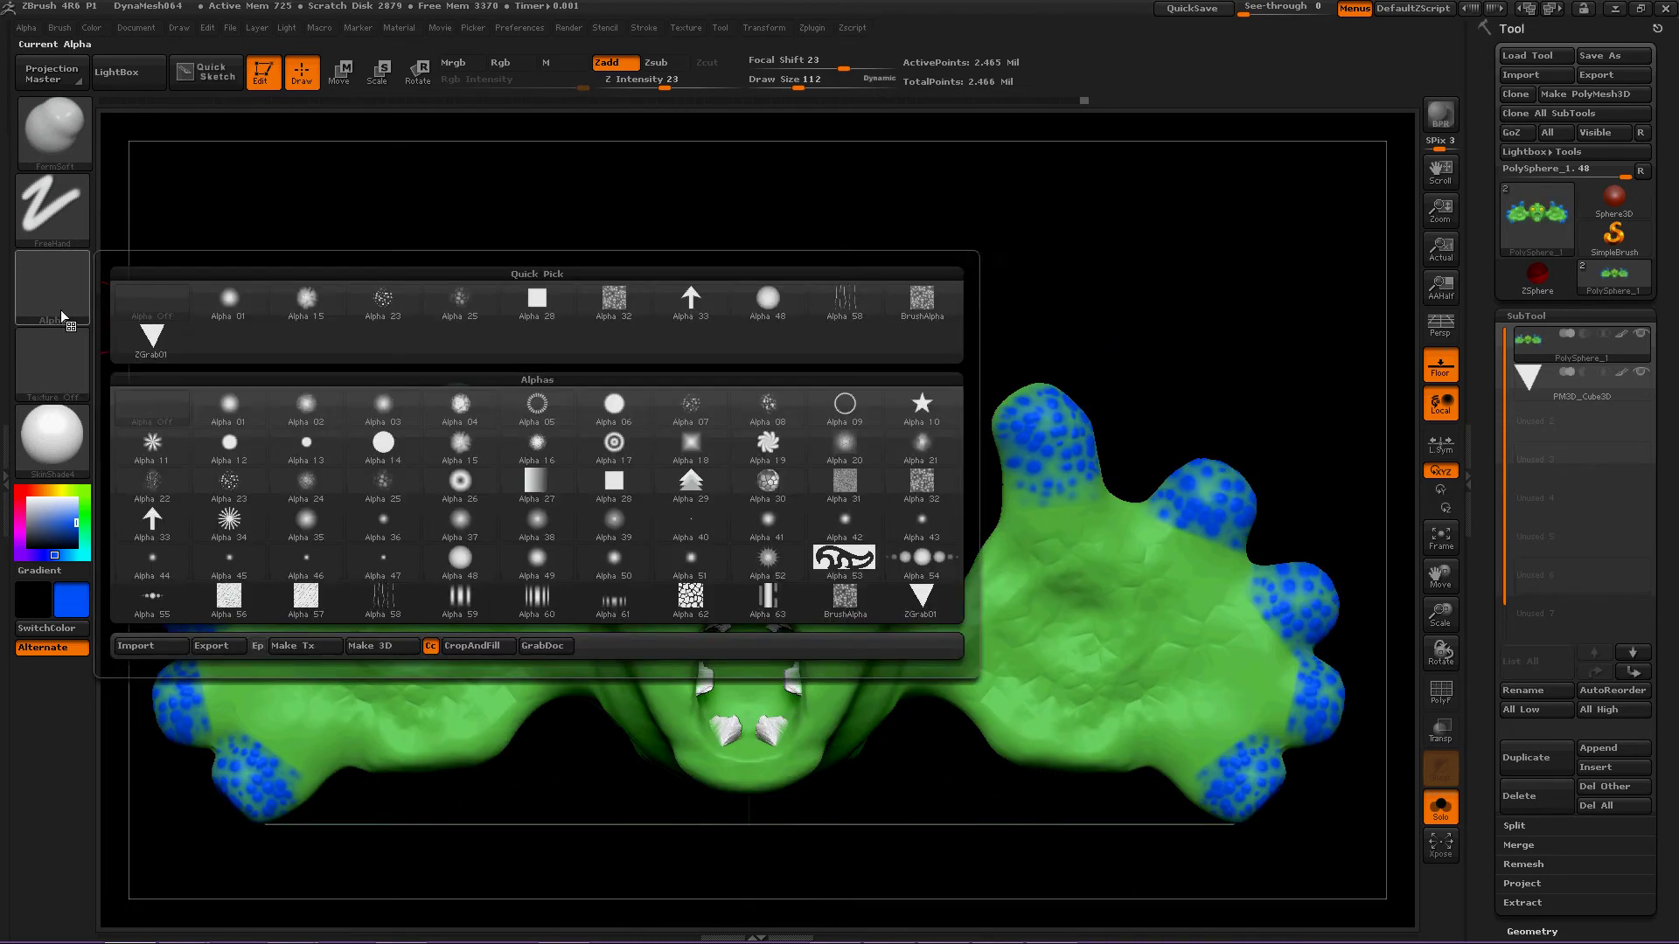
left_click(109, 331)
left_click(65, 292)
mouse_move(698, 413)
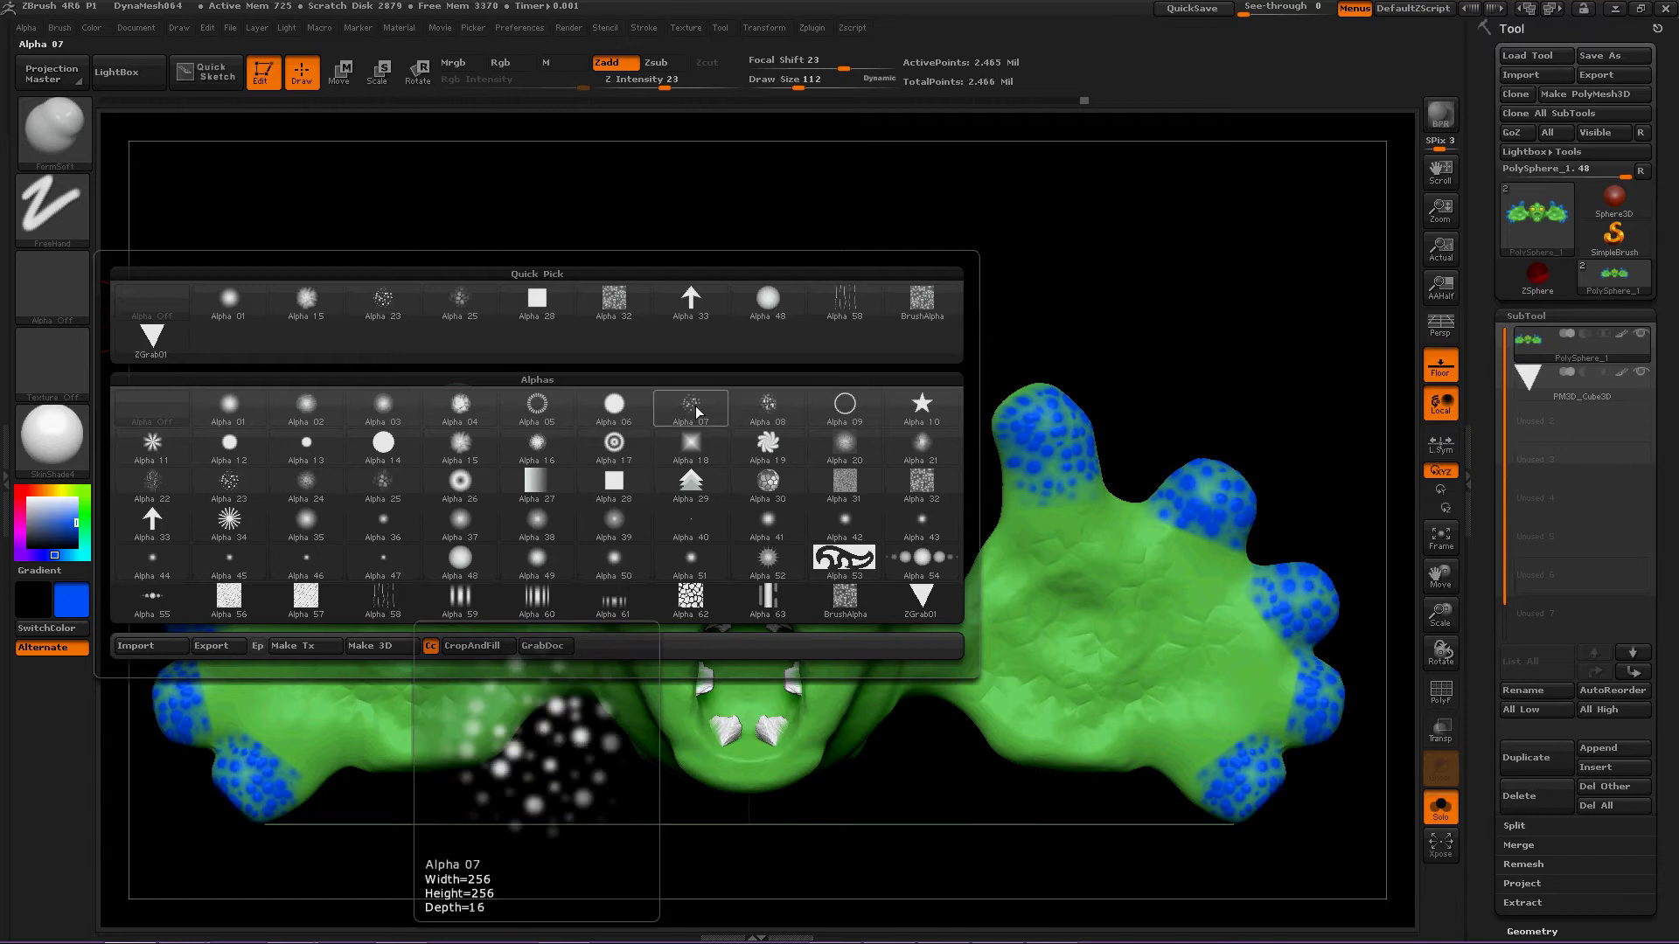
mouse_move(797, 411)
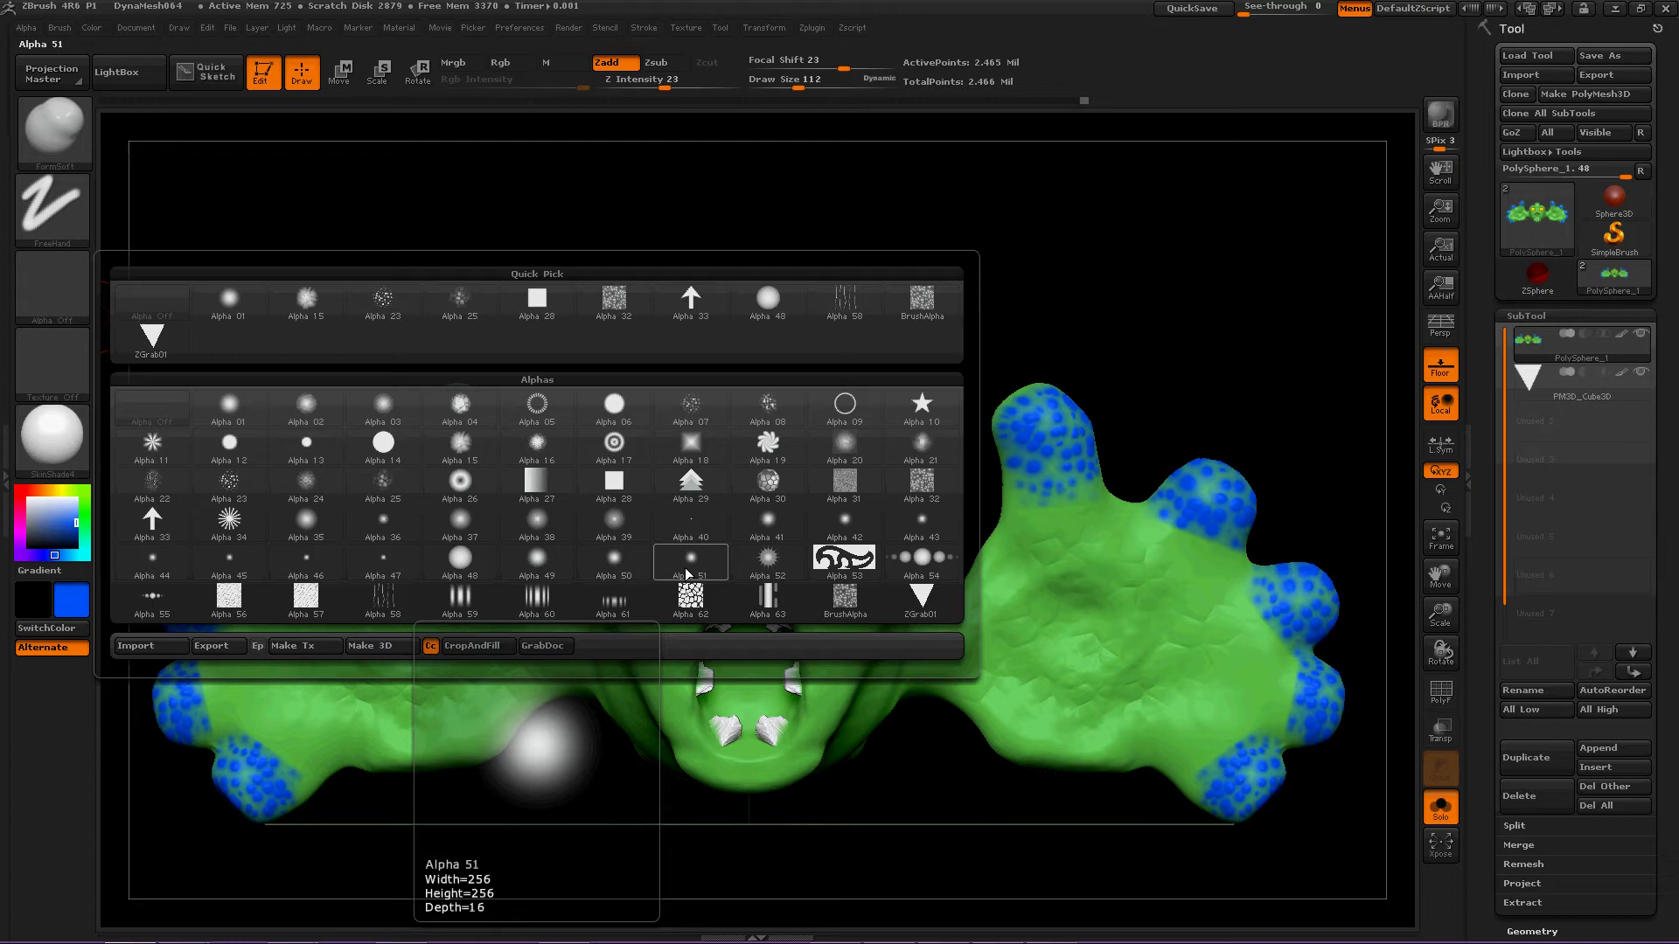
mouse_move(633, 575)
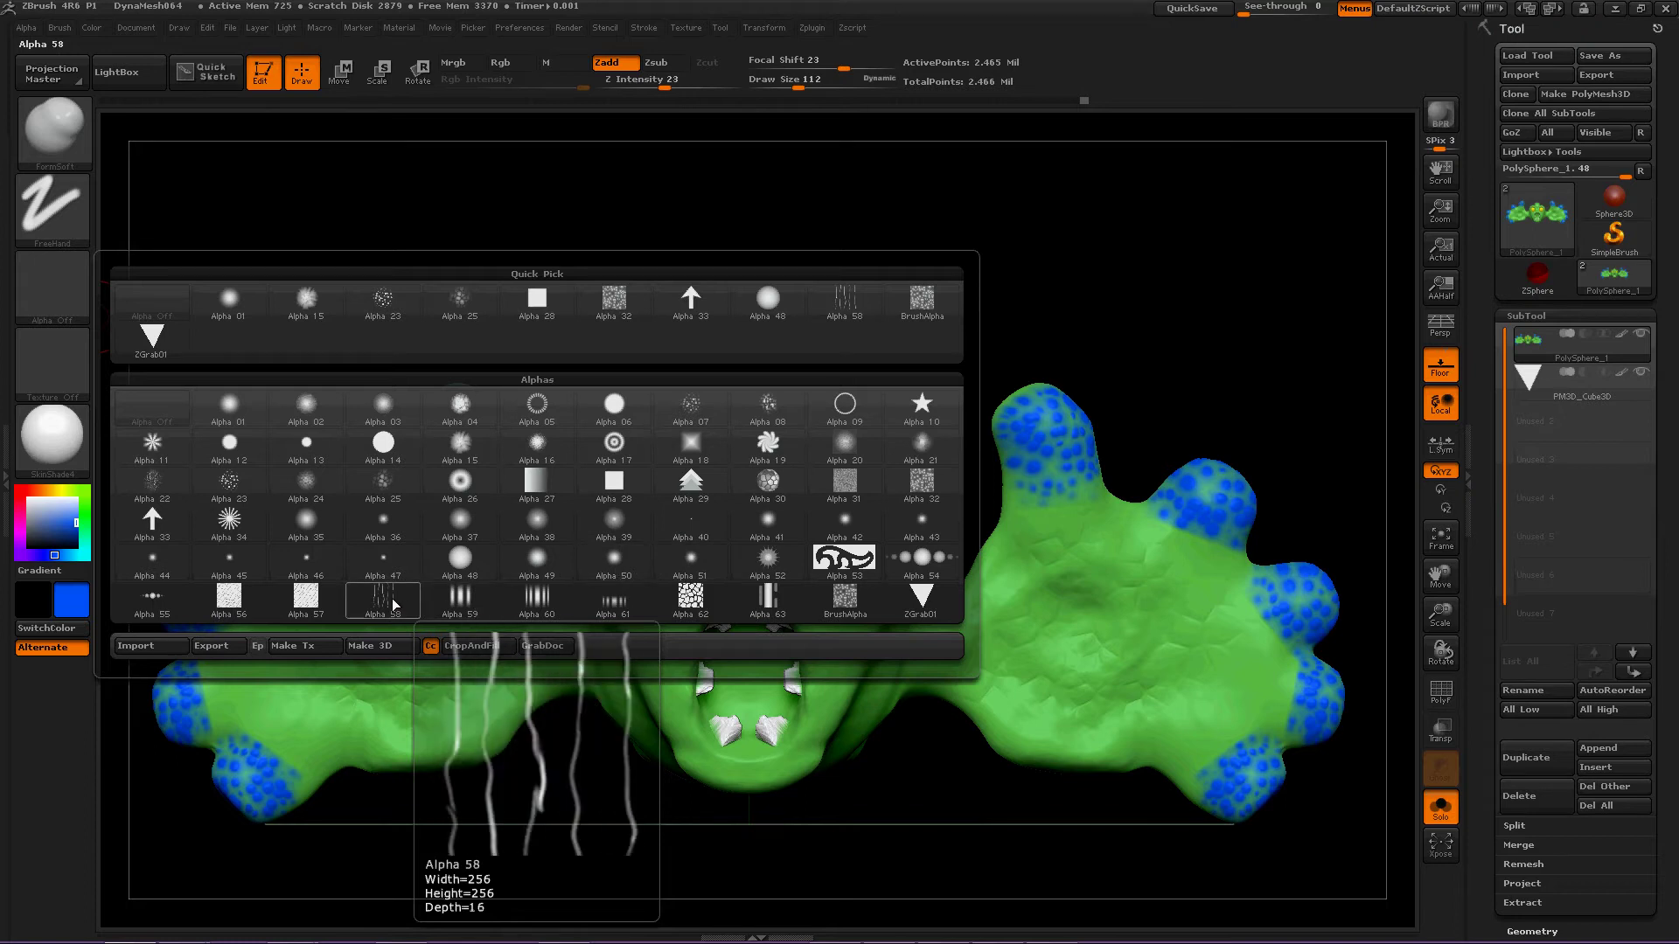
left_click(379, 486)
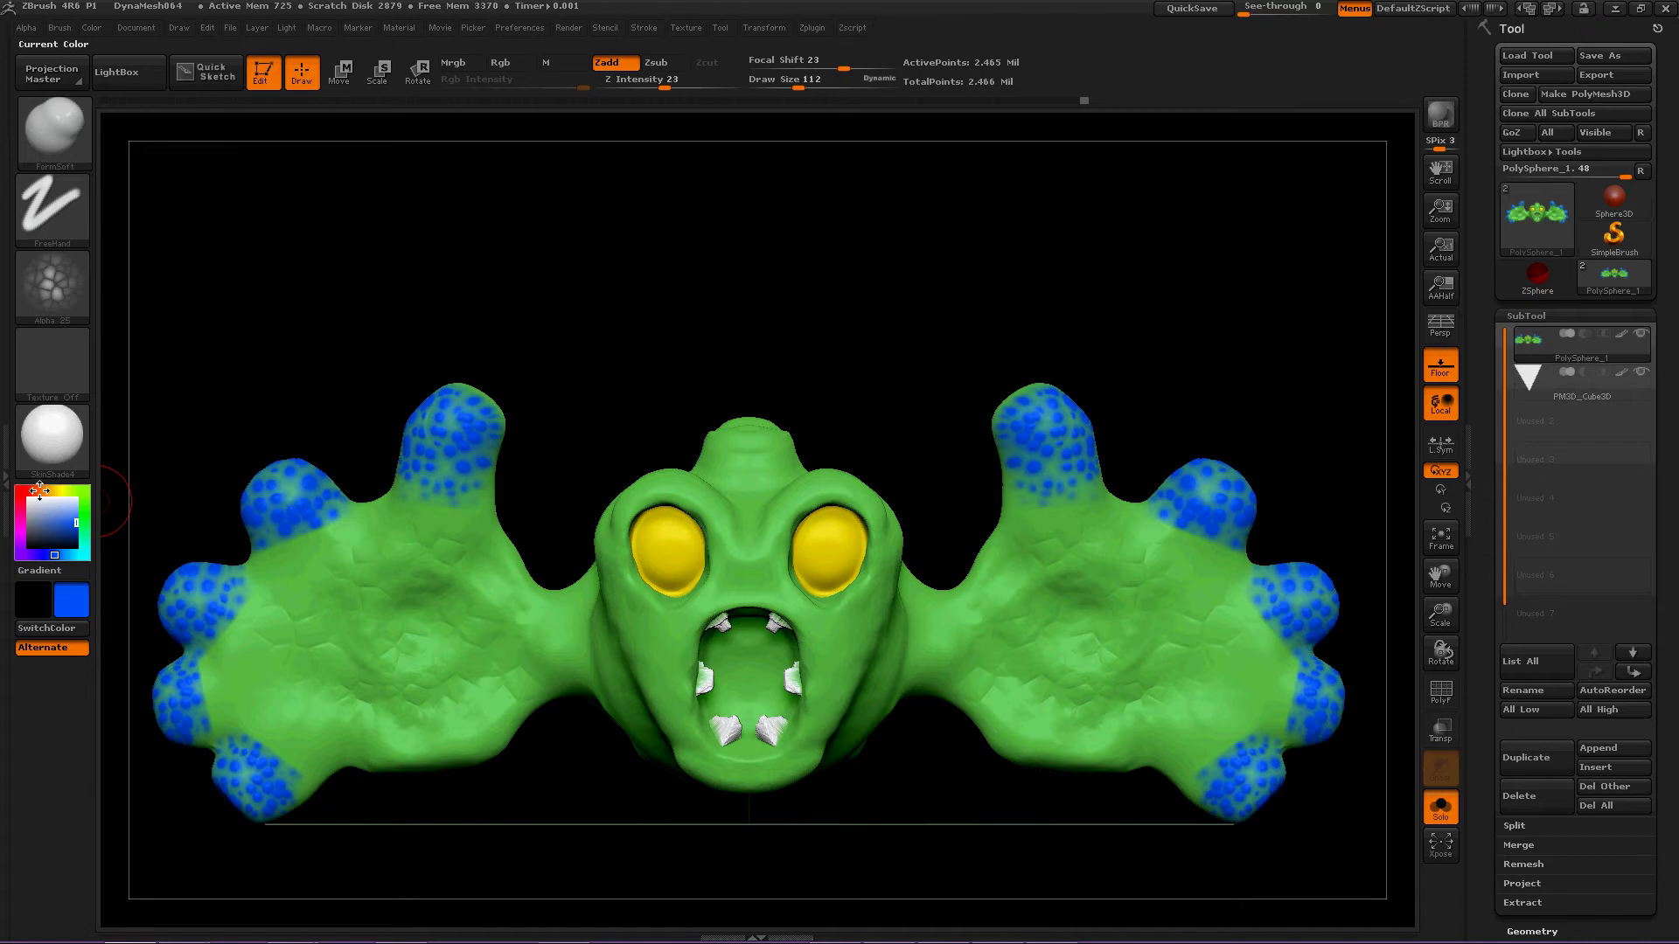
left_click(44, 492)
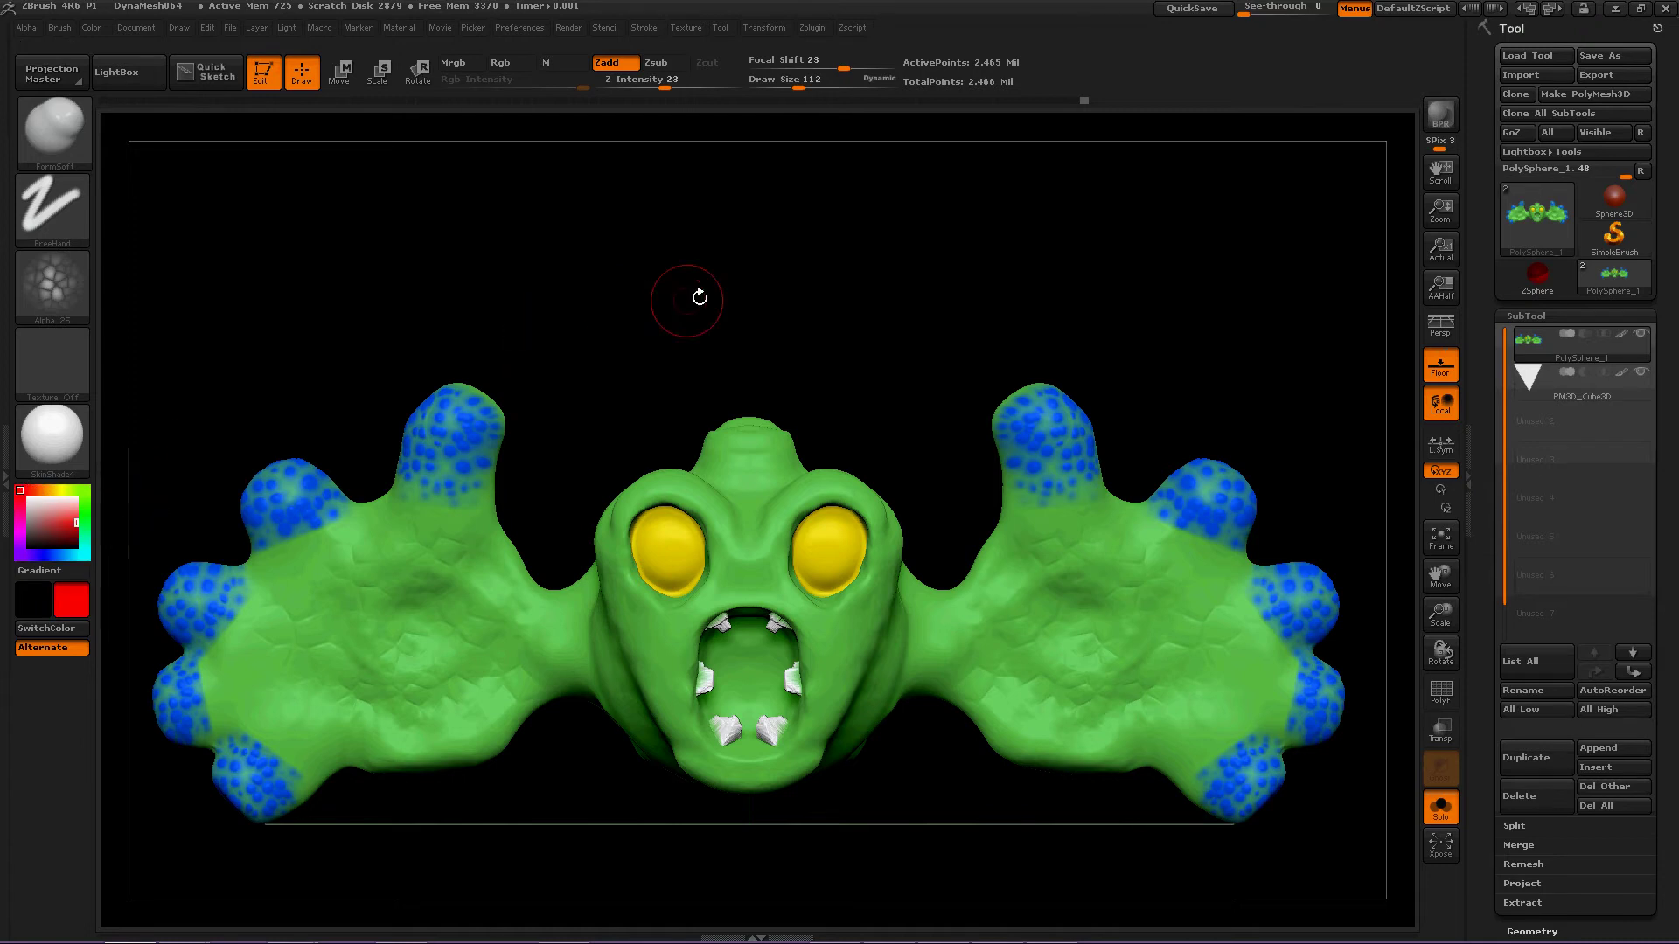
- Try texturing the front of the head lump with FreeHand strokes of the alpha, undoing each attempt
right_click_drag(700, 297, 831, 411, "ctrl")
left_click_drag(859, 385, 974, 277)
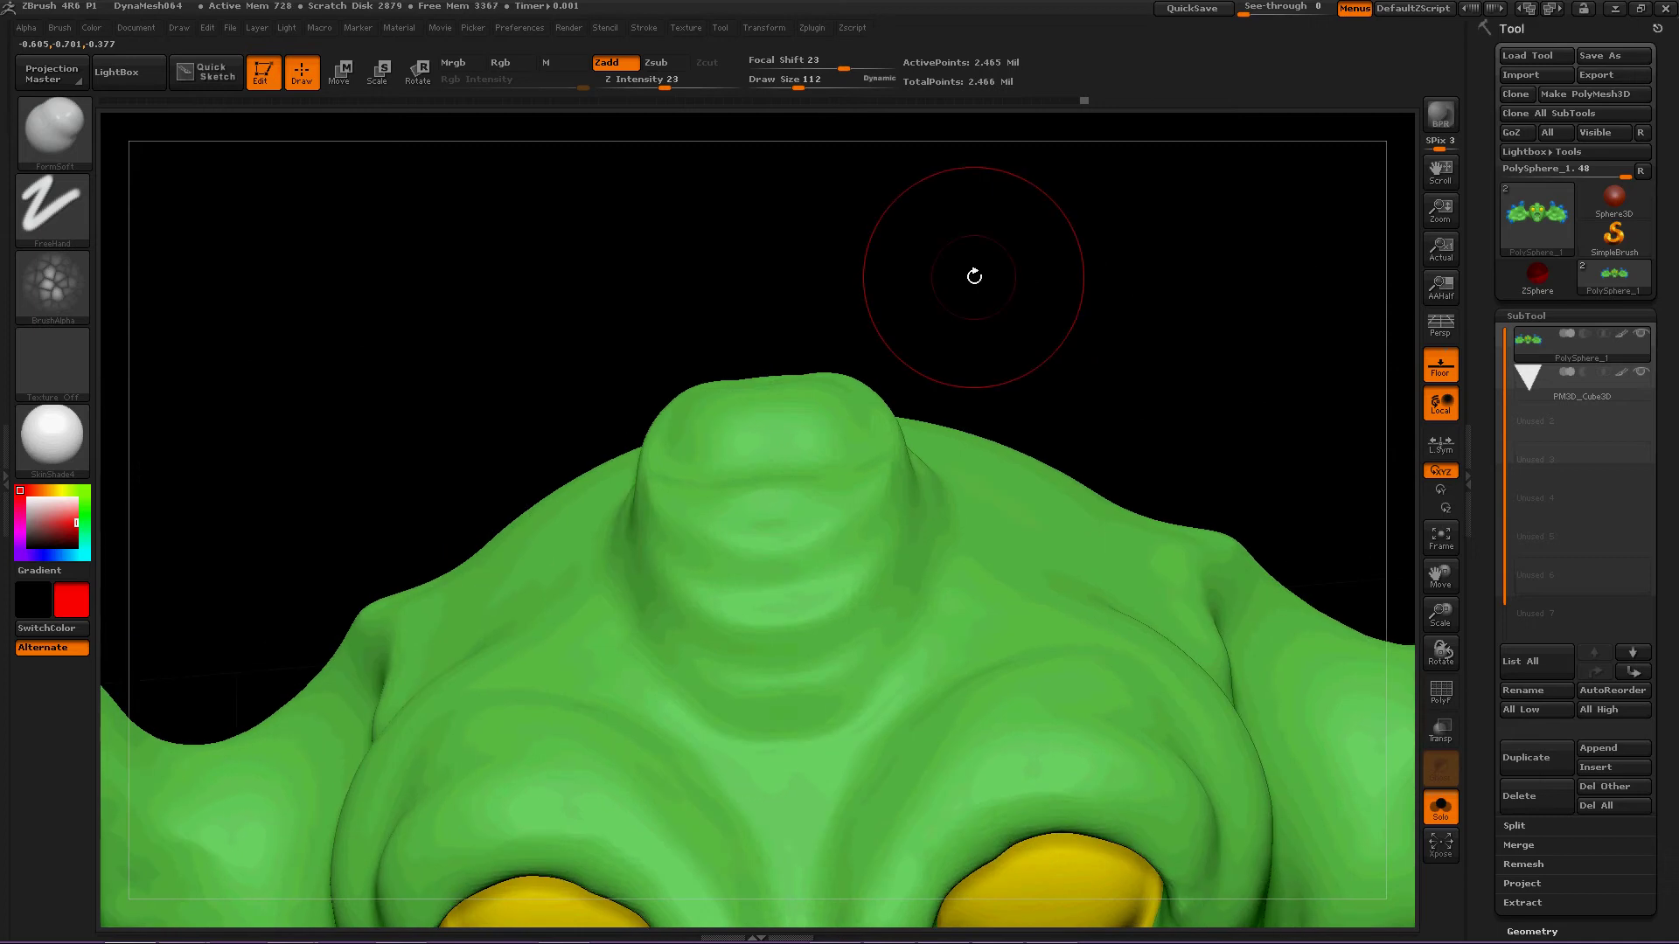
mouse_move(884, 195)
left_mouse_down()
mouse_move(886, 138)
mouse_move(831, 349)
left_mouse_up()
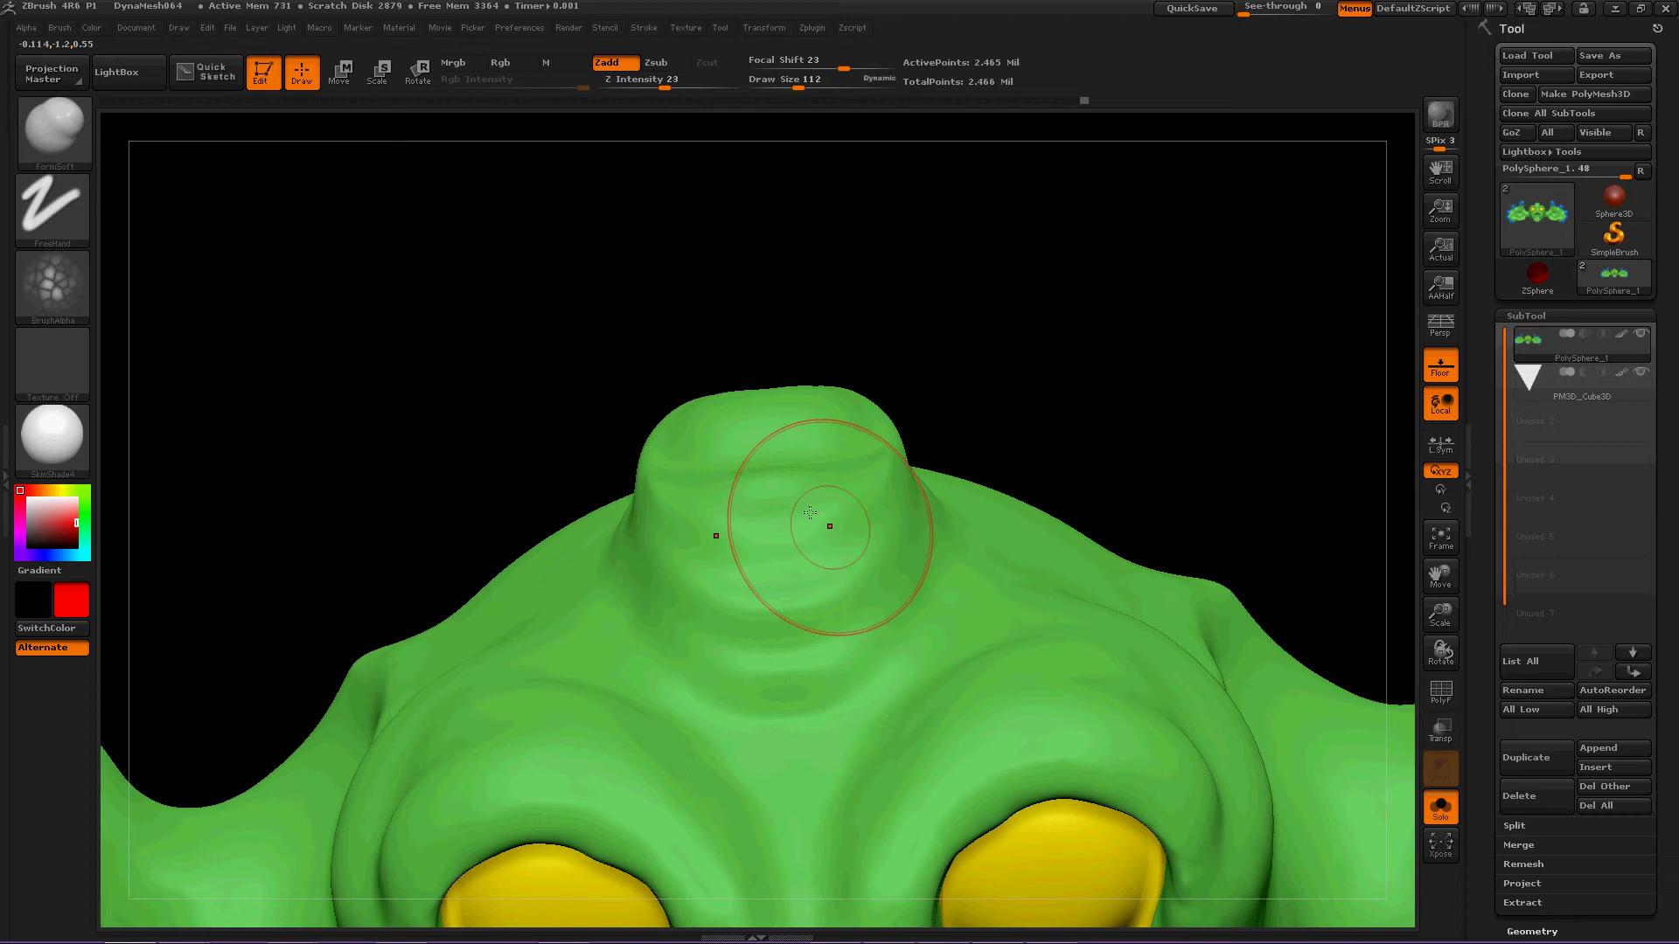
left_click_drag(776, 562, 782, 699)
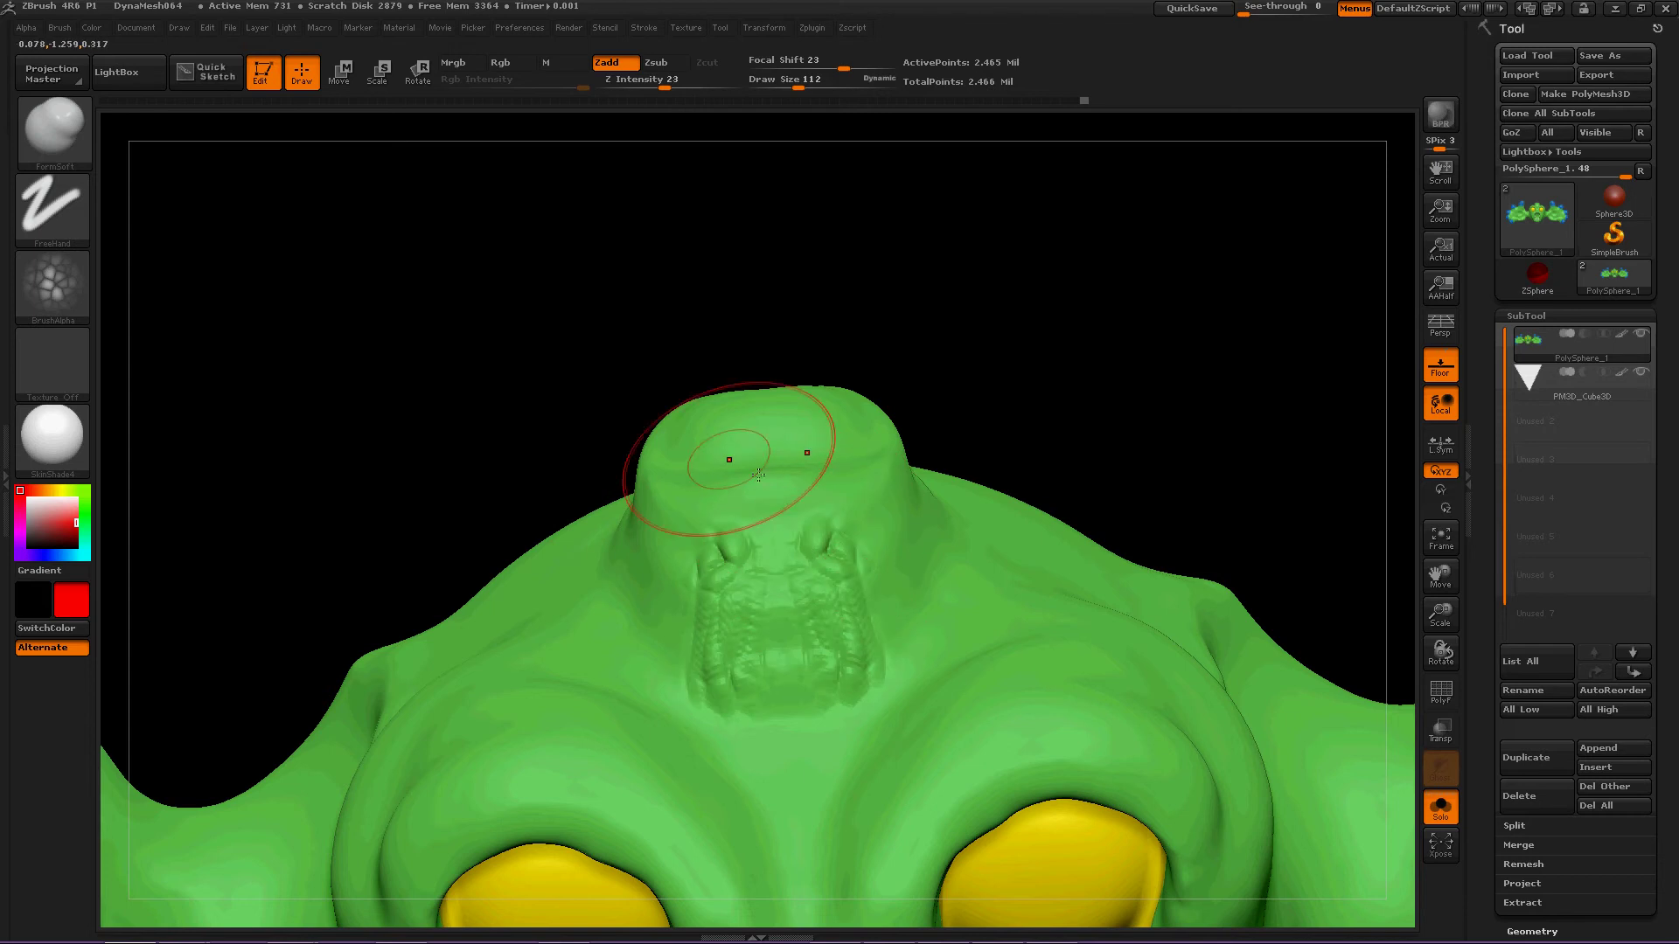
key("ctrl+z")
mouse_move(817, 530)
left_mouse_down()
mouse_move(855, 572)
mouse_move(810, 642)
mouse_move(785, 569)
left_mouse_up()
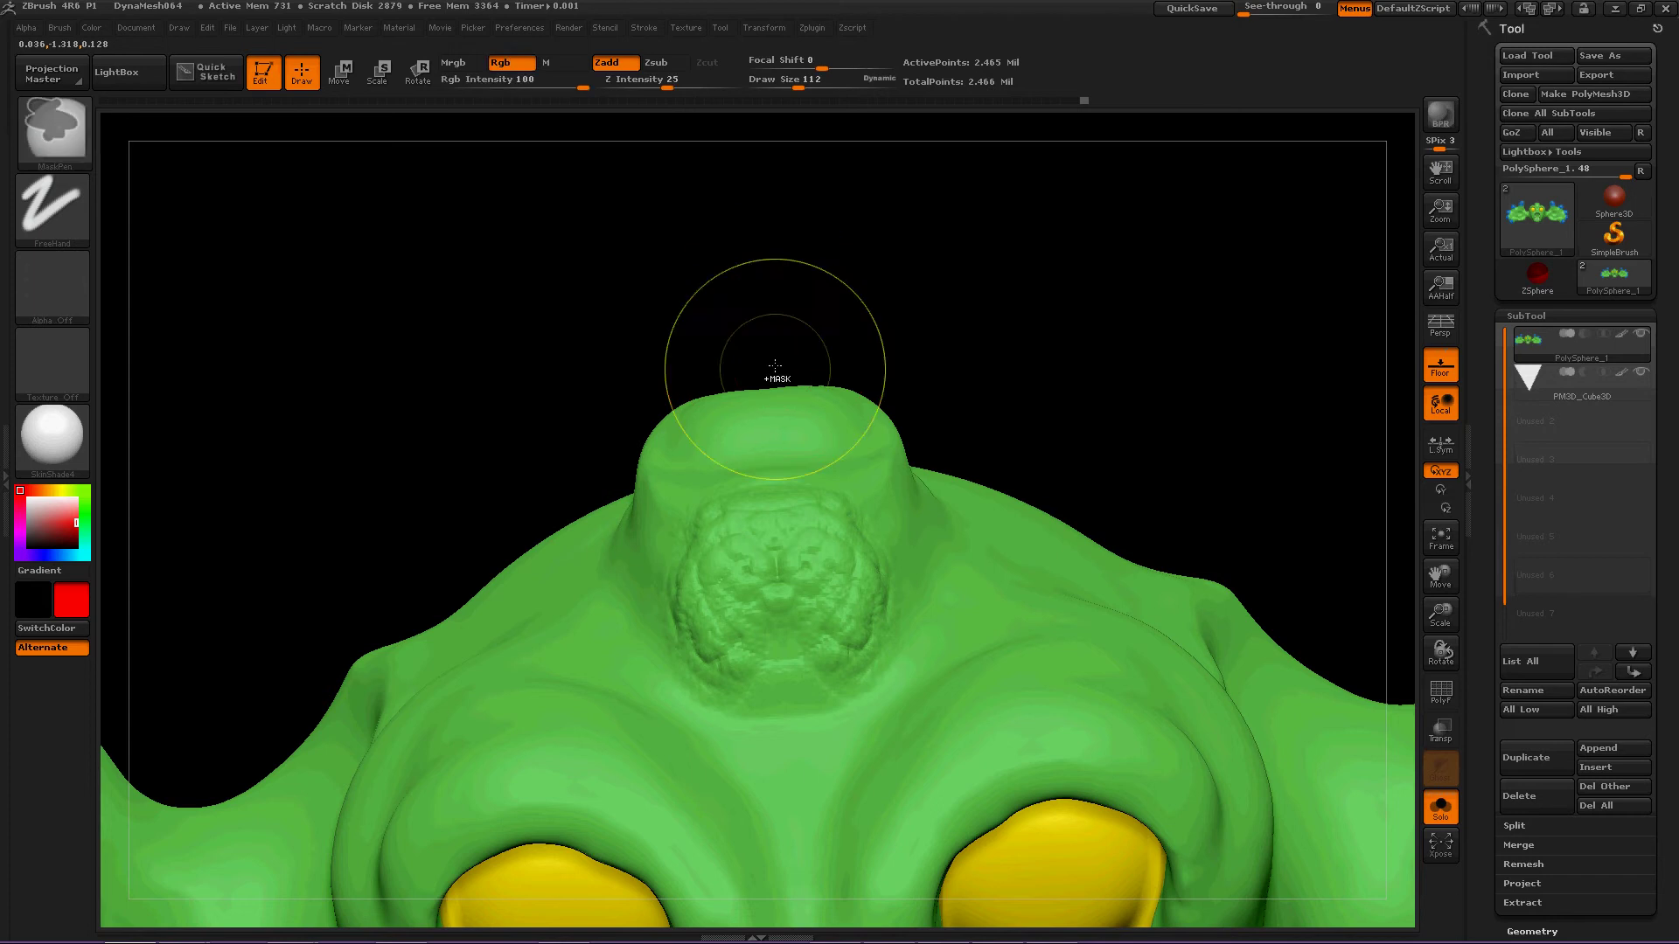
key("ctrl+z")
- Switch the brush to a DragRect stroke and stamp the bumpy alpha onto the front of the head lump
left_click(57, 213)
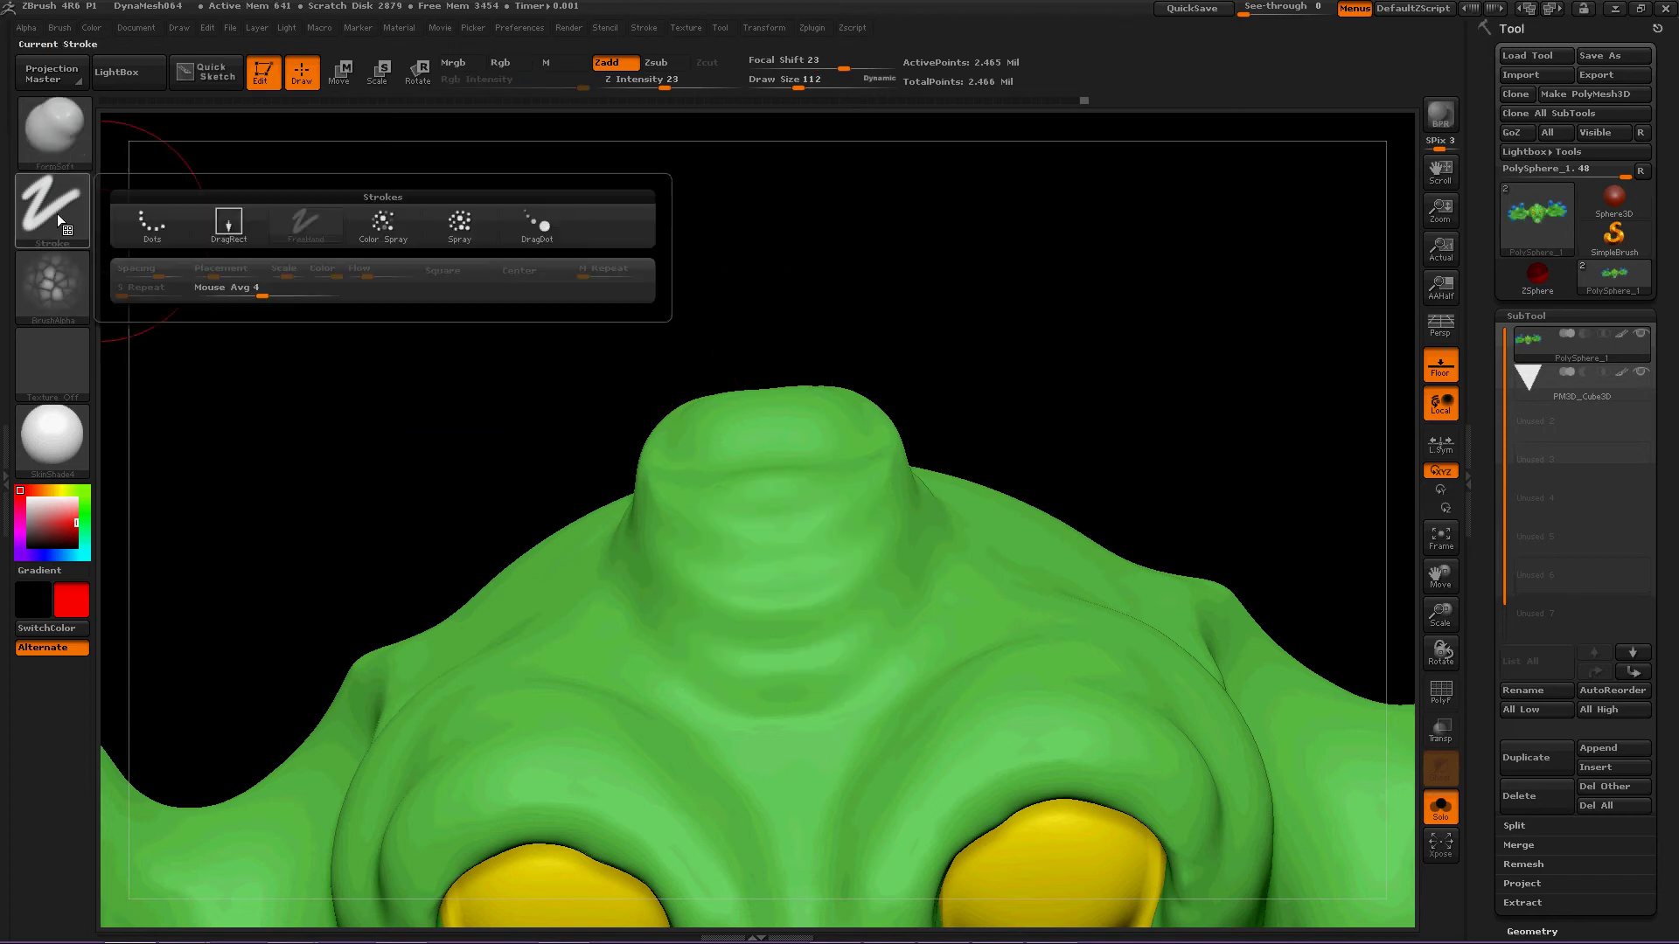
left_click(223, 227)
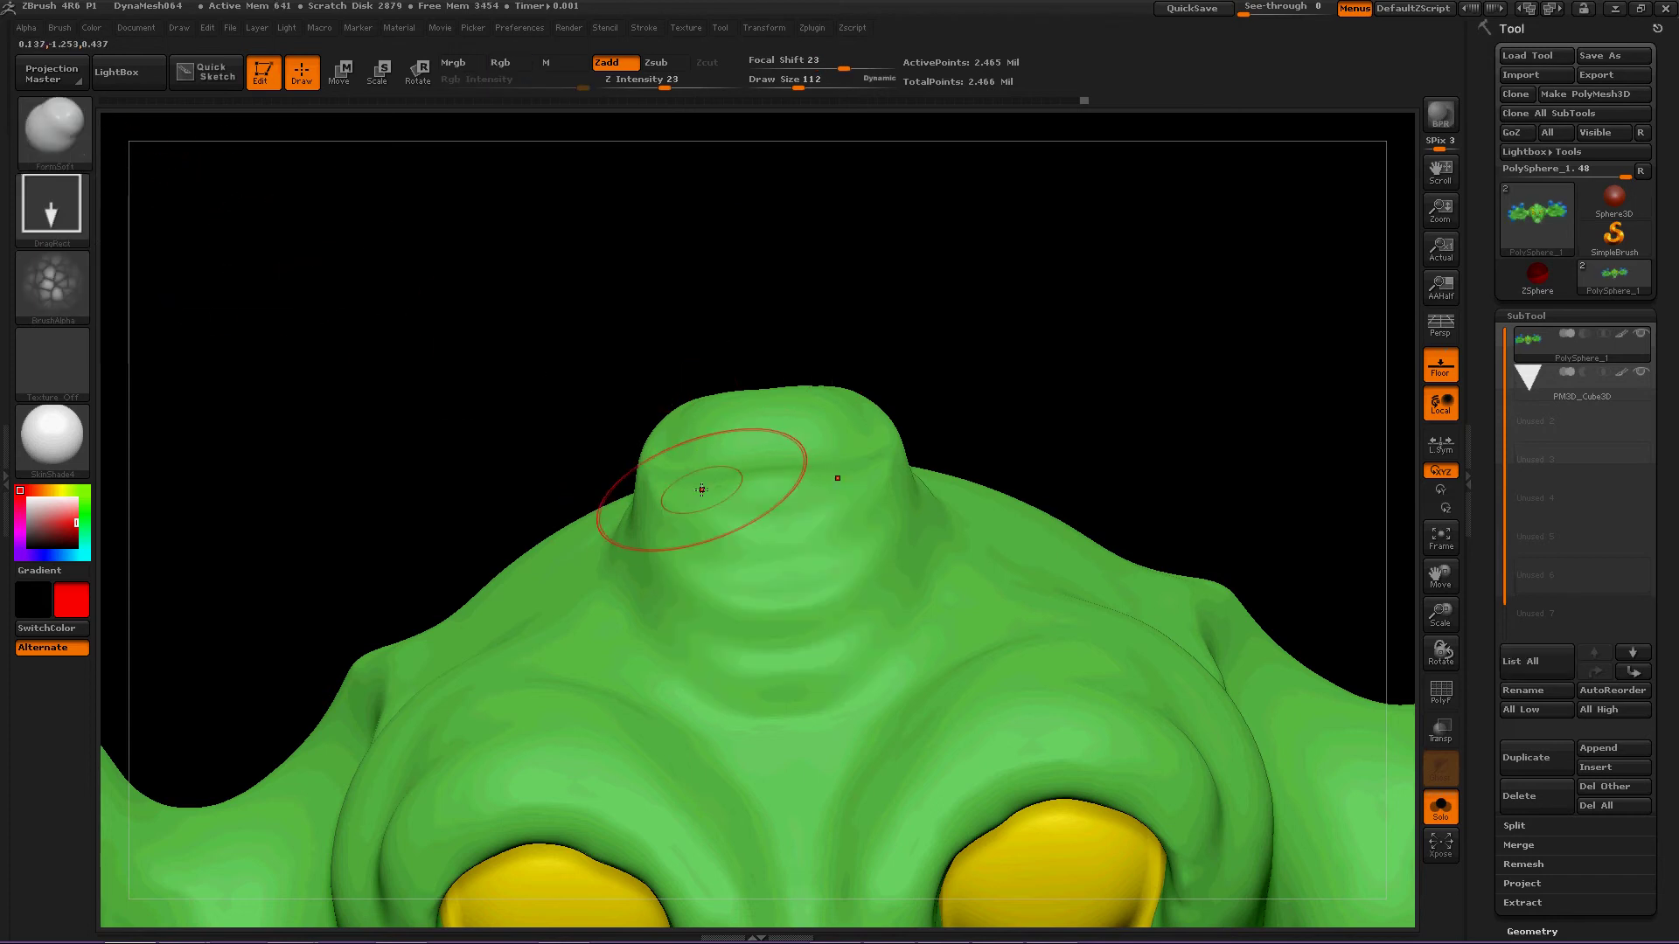
left_click_drag(776, 559, 808, 675)
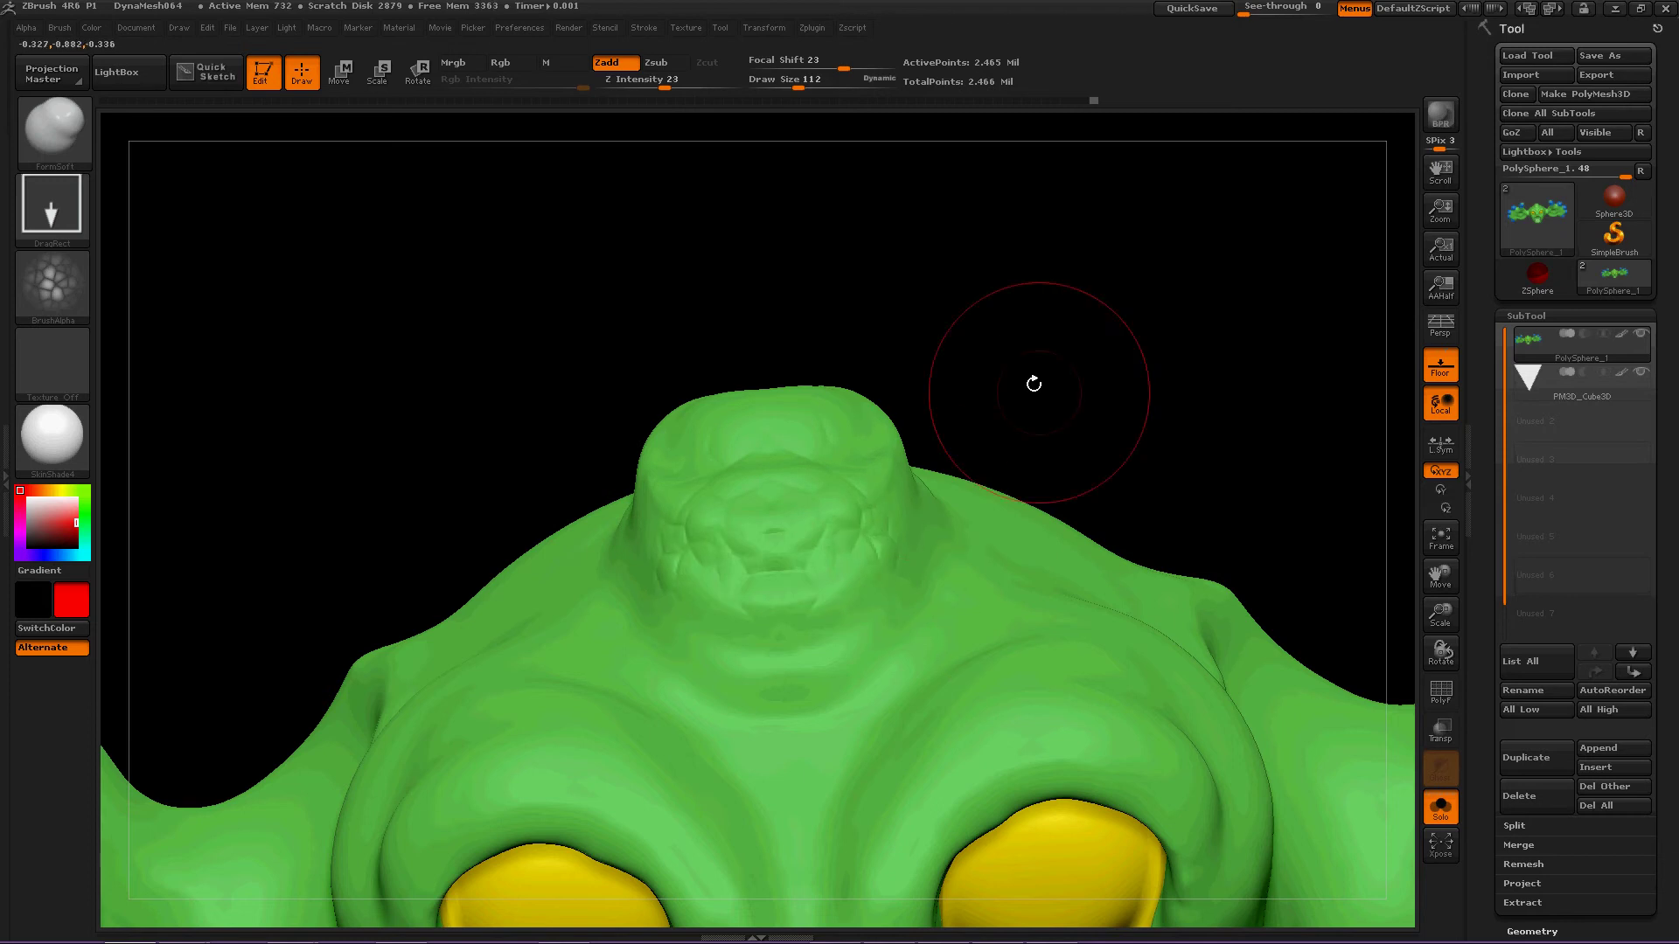
- Stamp the bumpy alpha repeatedly over the top and upper surface of the head lump
mouse_move(1034, 379)
left_mouse_down()
mouse_move(978, 406)
mouse_move(953, 446)
mouse_move(1007, 548)
left_mouse_up()
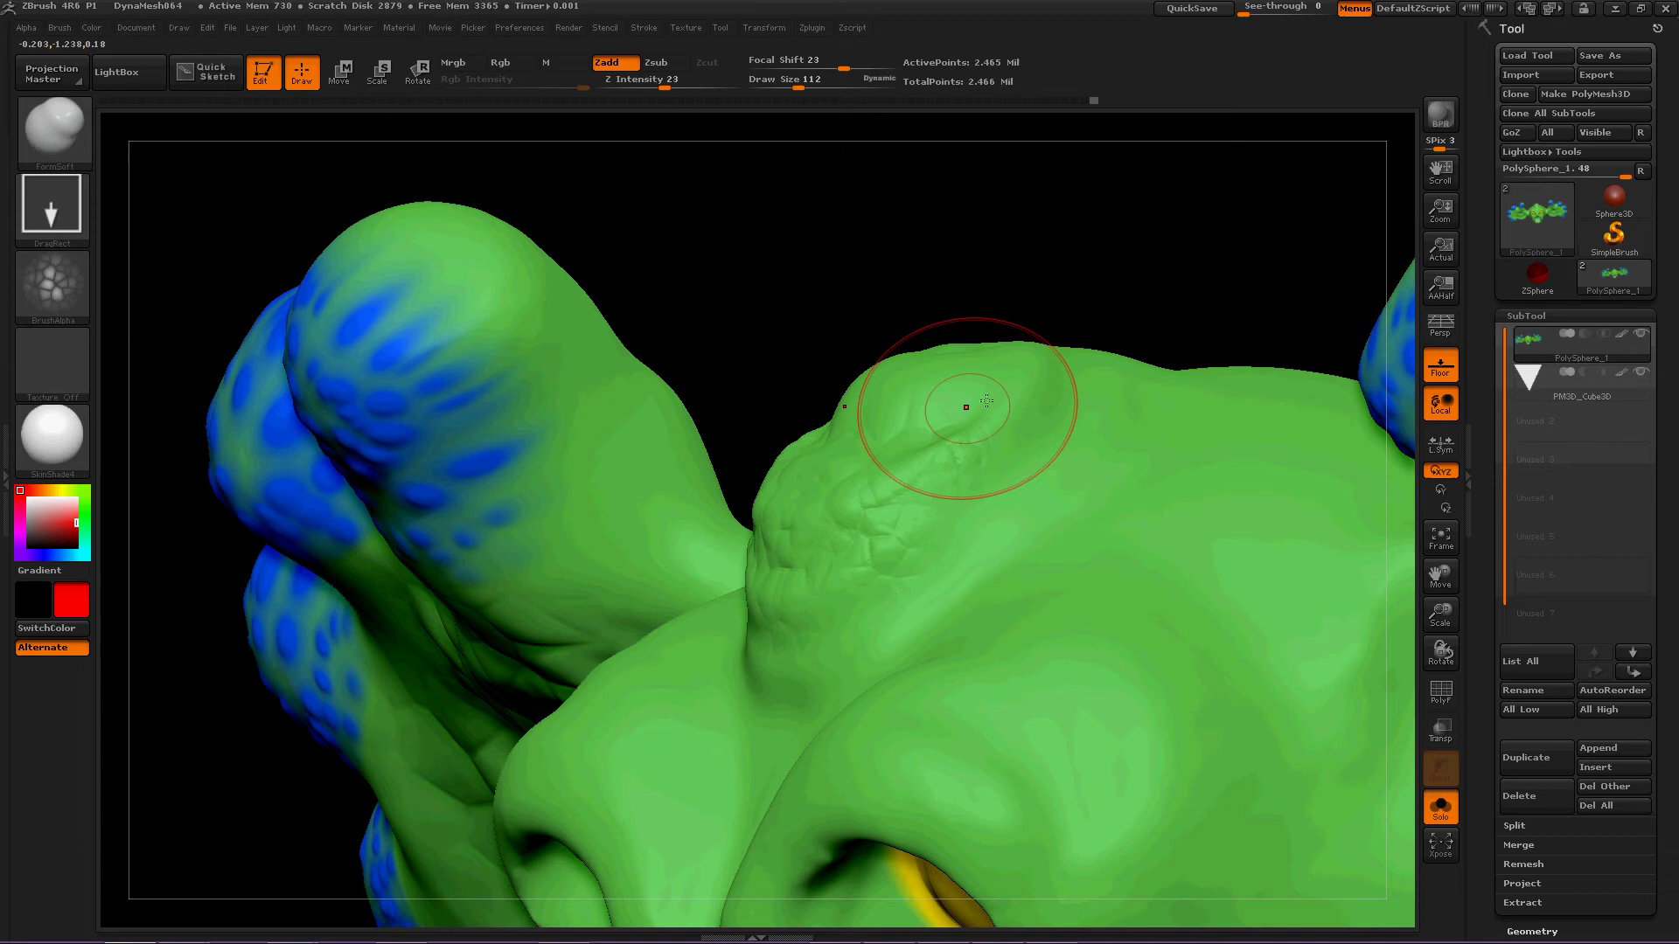
mouse_move(967, 405)
left_mouse_down()
mouse_move(1068, 478)
mouse_move(1008, 464)
mouse_move(939, 416)
mouse_move(924, 371)
mouse_move(941, 423)
left_mouse_up()
left_click_drag(757, 262, 807, 400)
left_click_drag(849, 336, 821, 390)
left_click_drag(841, 285, 735, 304)
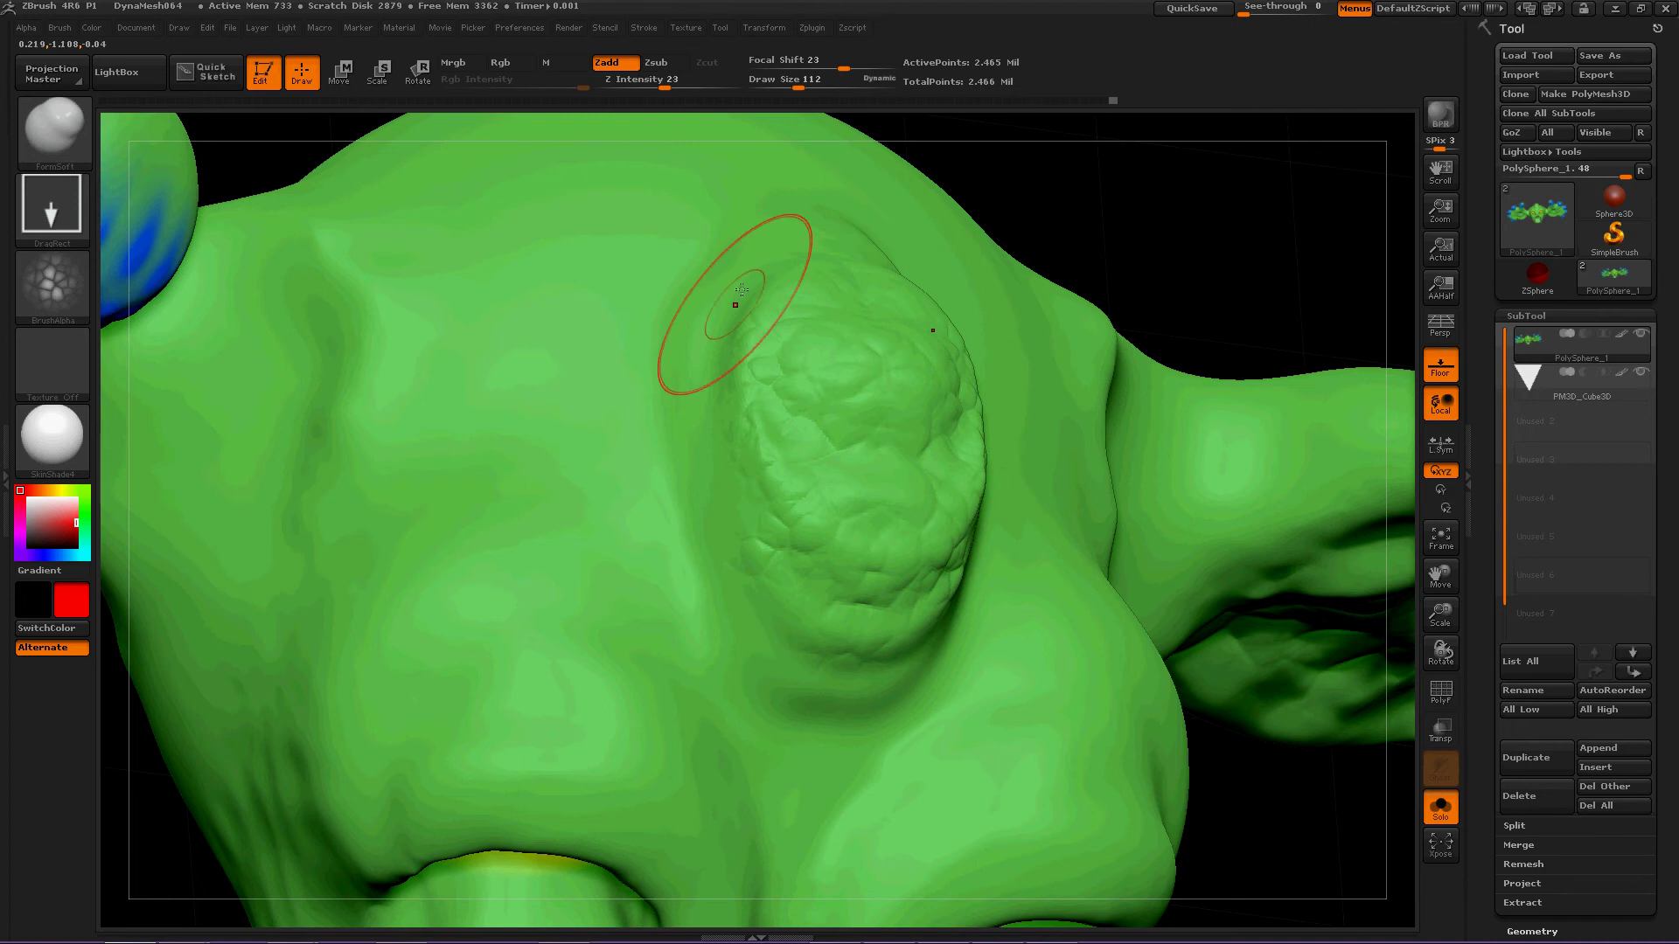
- Extend the bumpy alpha texture along the head lump's side edges and down to its base on the forehead
left_click_drag(797, 232, 722, 383)
left_click_drag(713, 302, 884, 255)
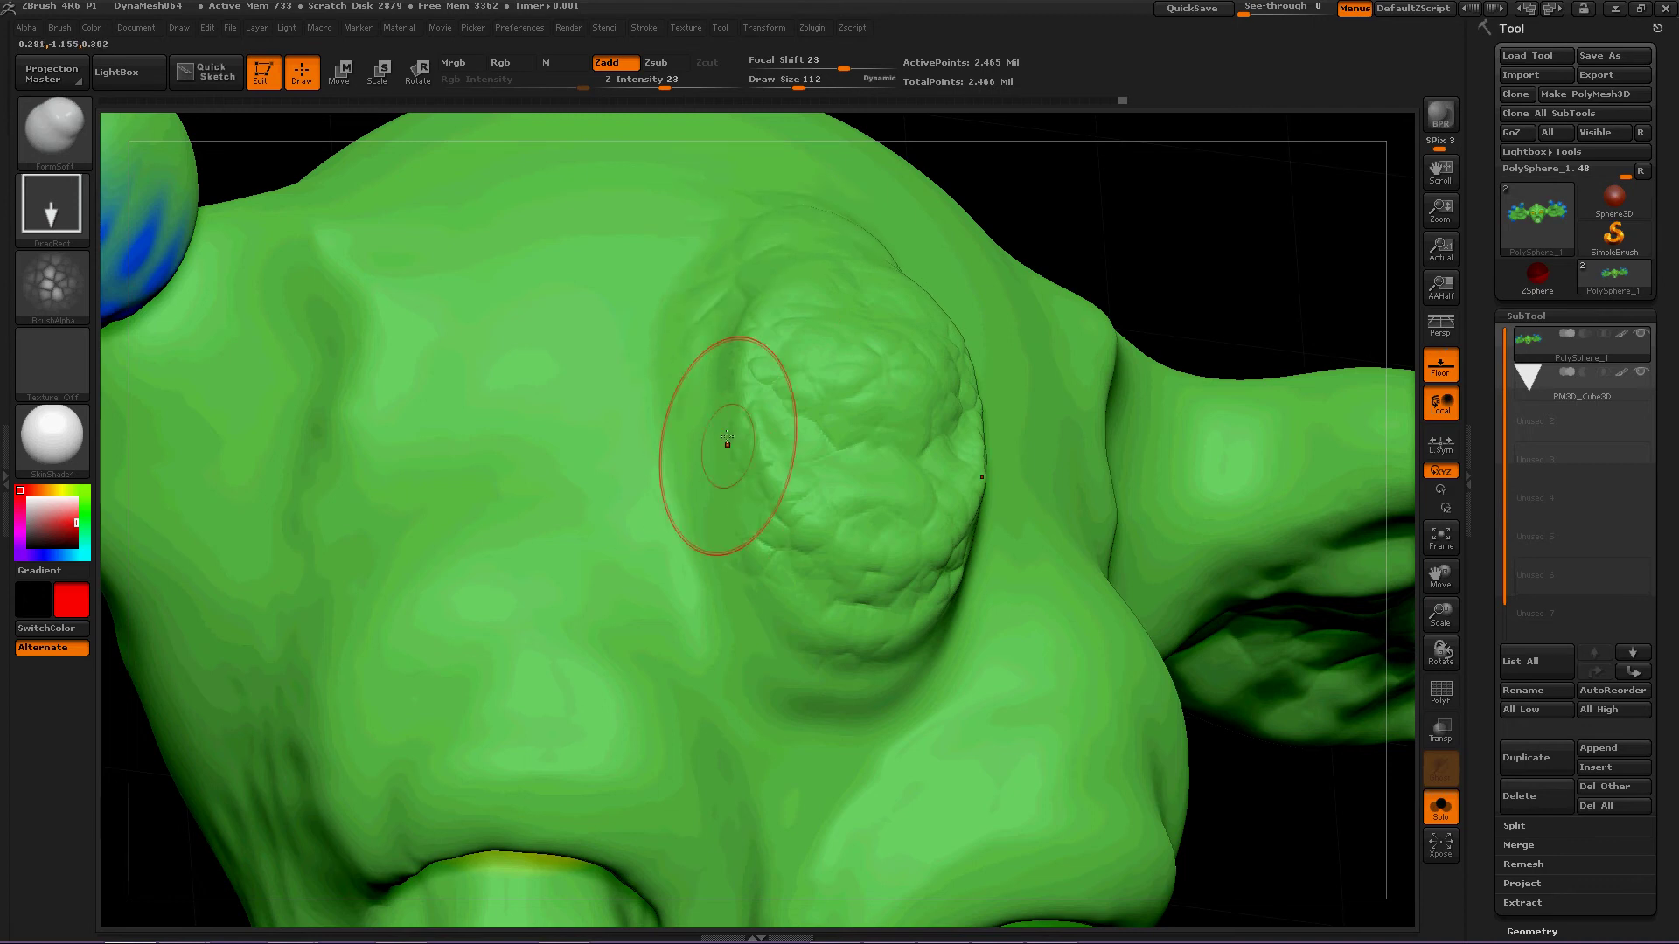
left_click_drag(726, 444, 705, 602)
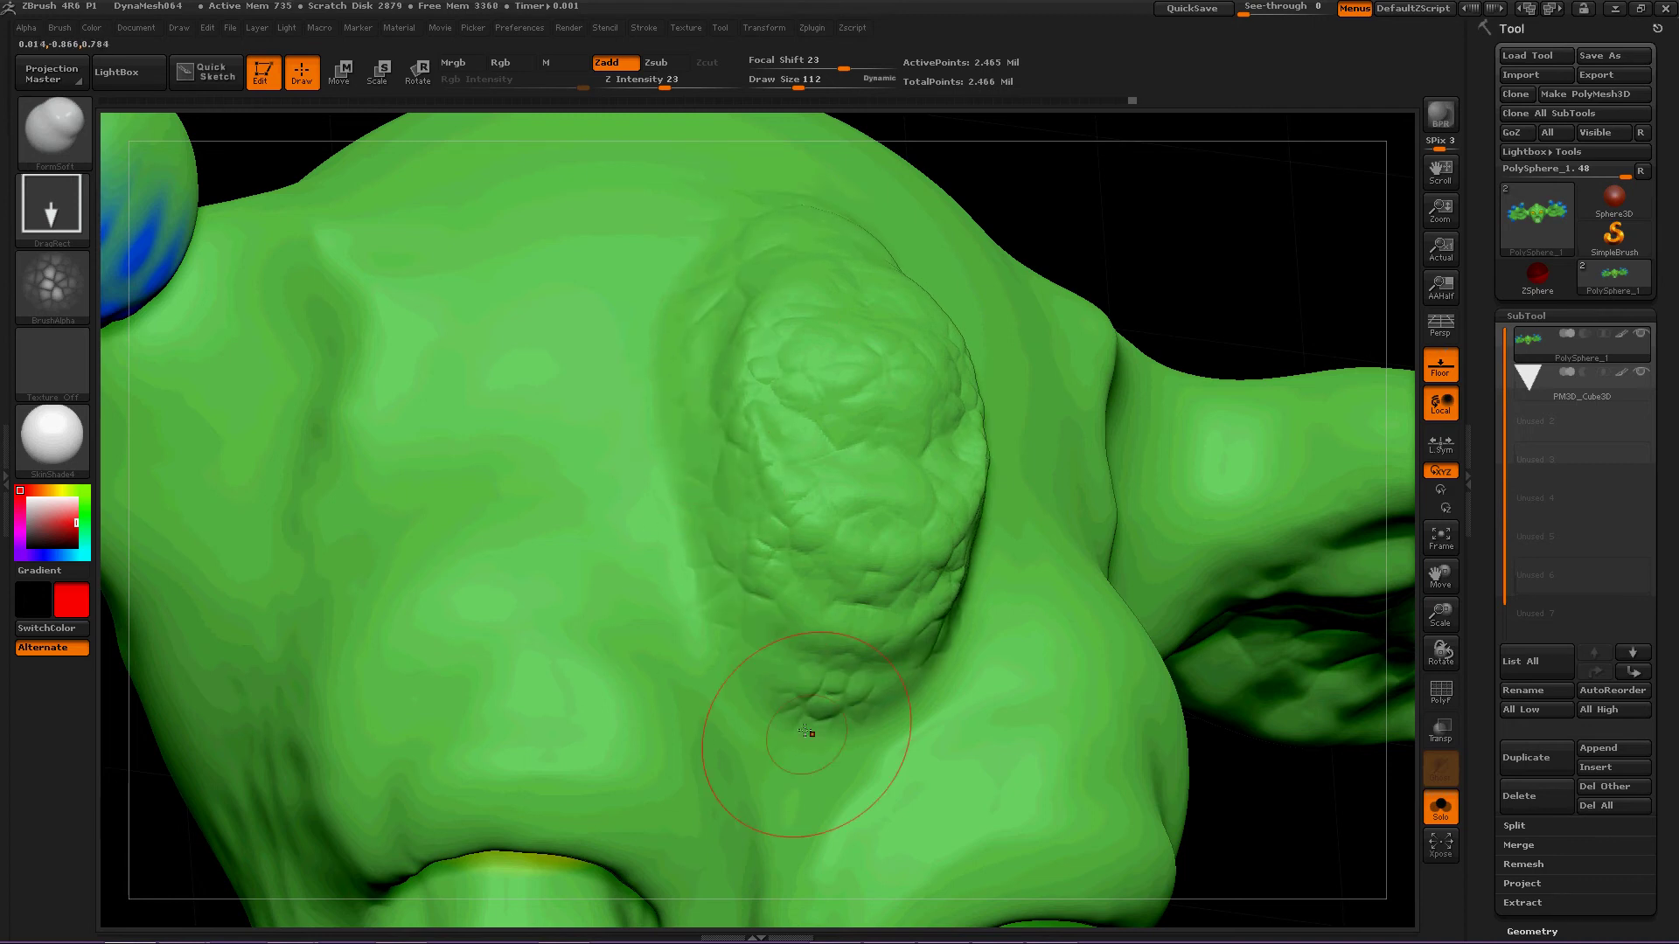
left_click_drag(822, 668, 855, 673)
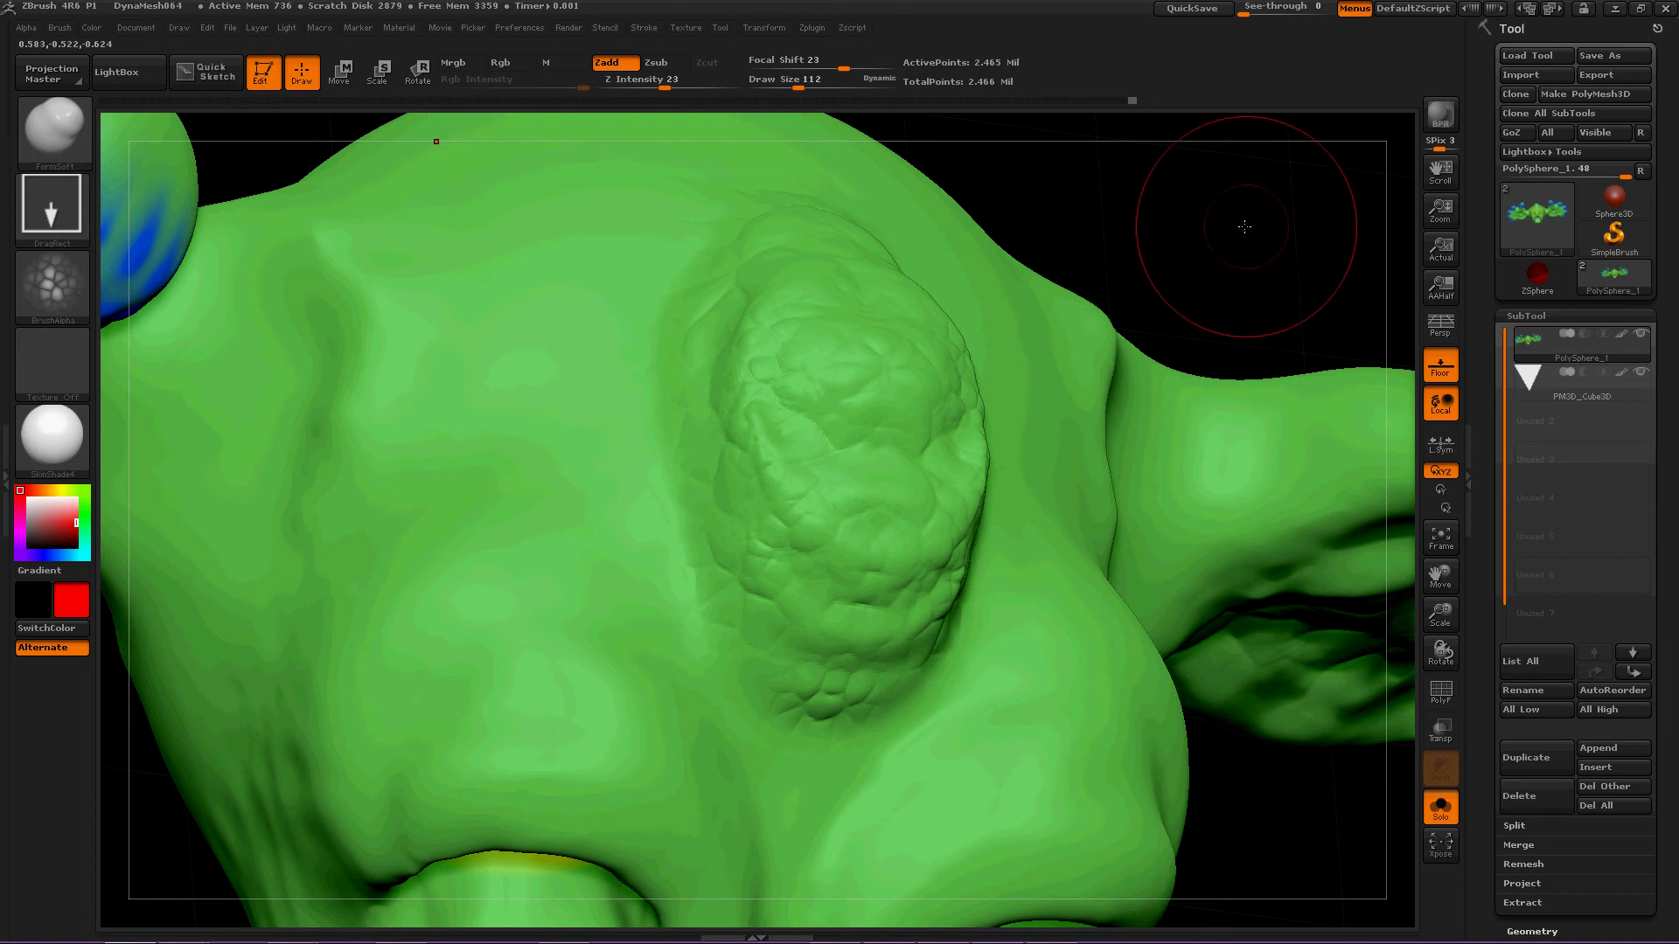
- Change the current colour from the palette to a very pale pinkish white
left_click_drag(1244, 227, 1210, 210, "shift")
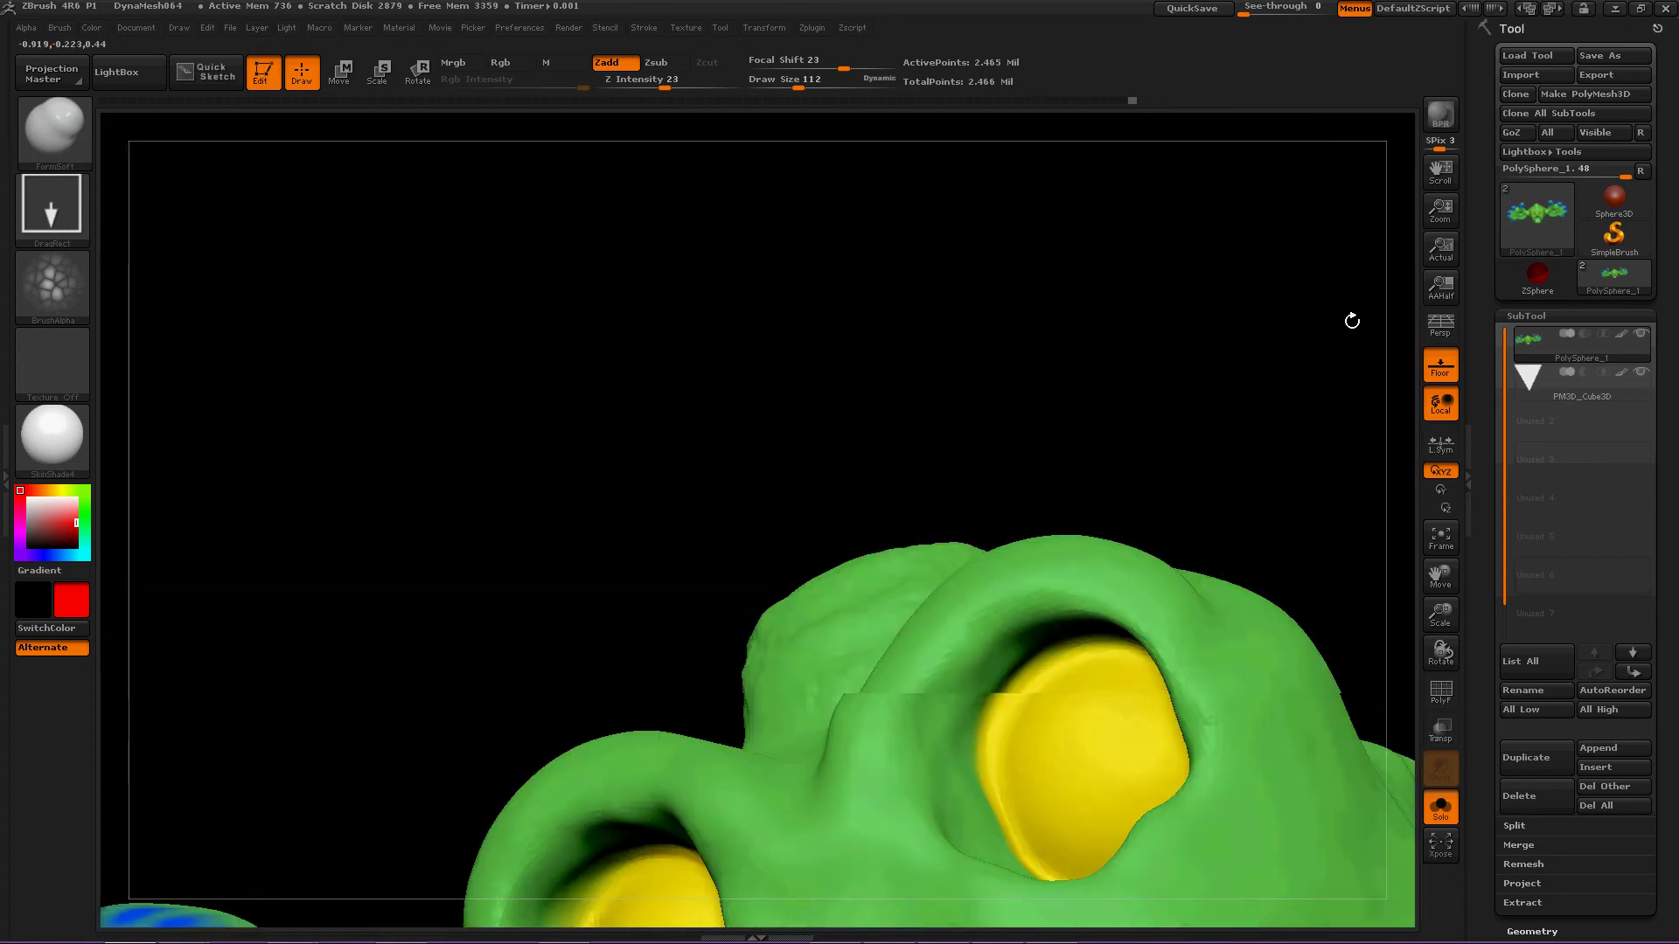
mouse_move(1349, 319)
left_mouse_down()
mouse_move(1248, 431)
mouse_move(1149, 427)
left_mouse_up()
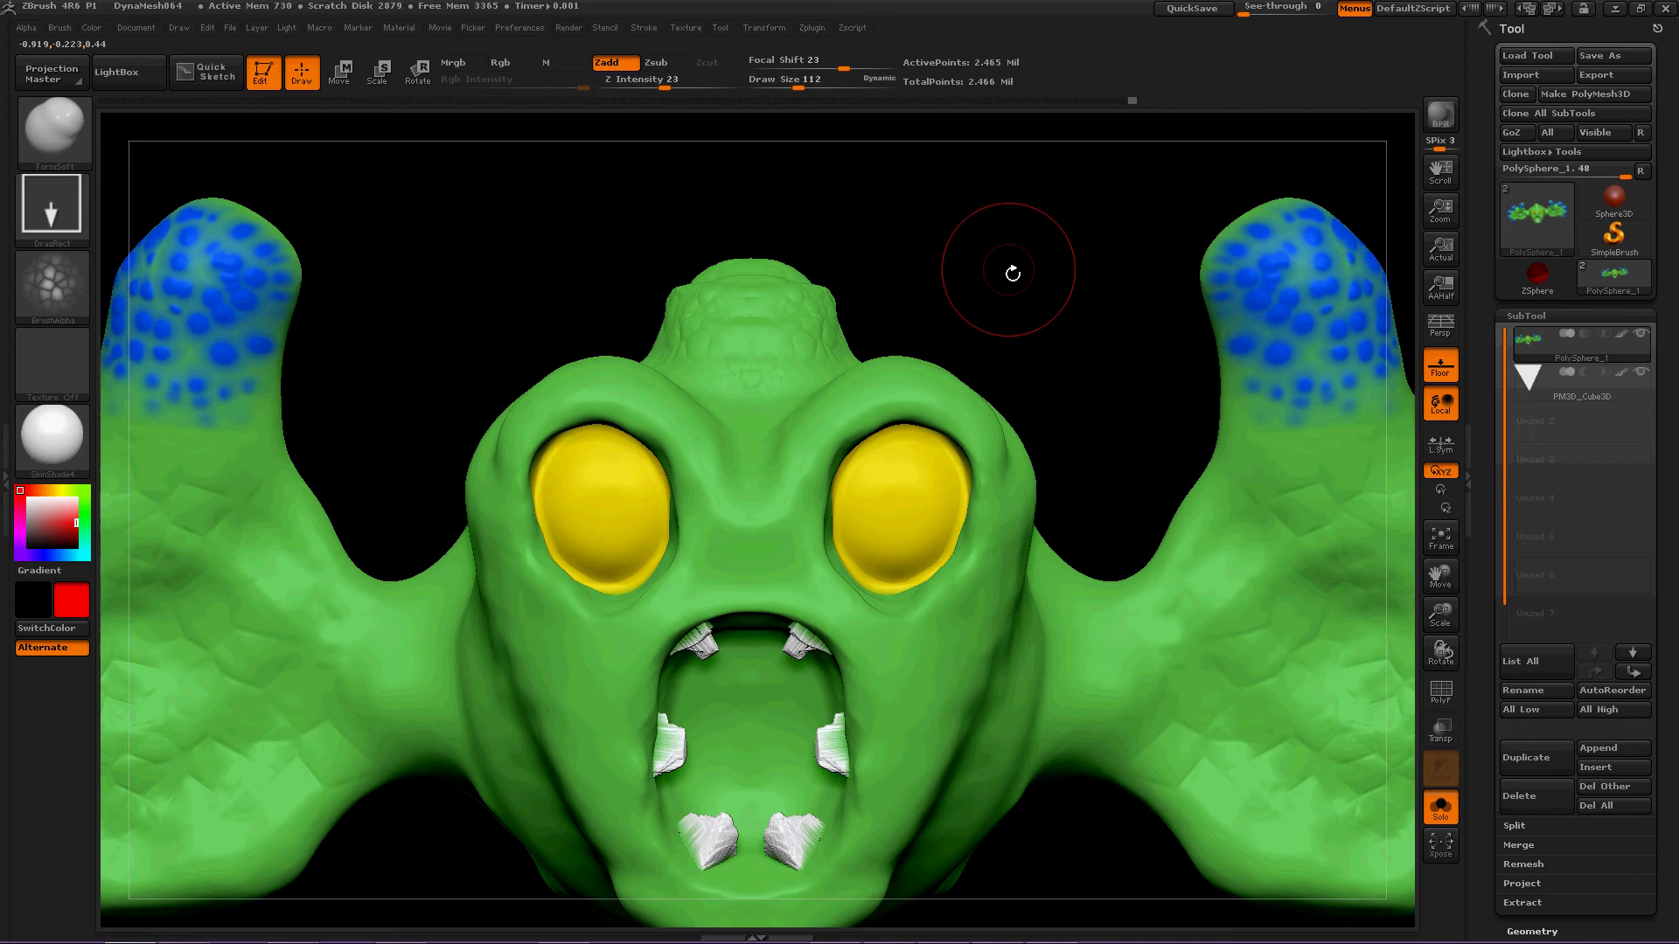
mouse_move(1008, 267)
left_mouse_down("alt")
mouse_move(1000, 198)
mouse_move(979, 190)
mouse_move(984, 341)
left_mouse_up("alt")
left_click_drag(977, 171, 984, 285, "alt")
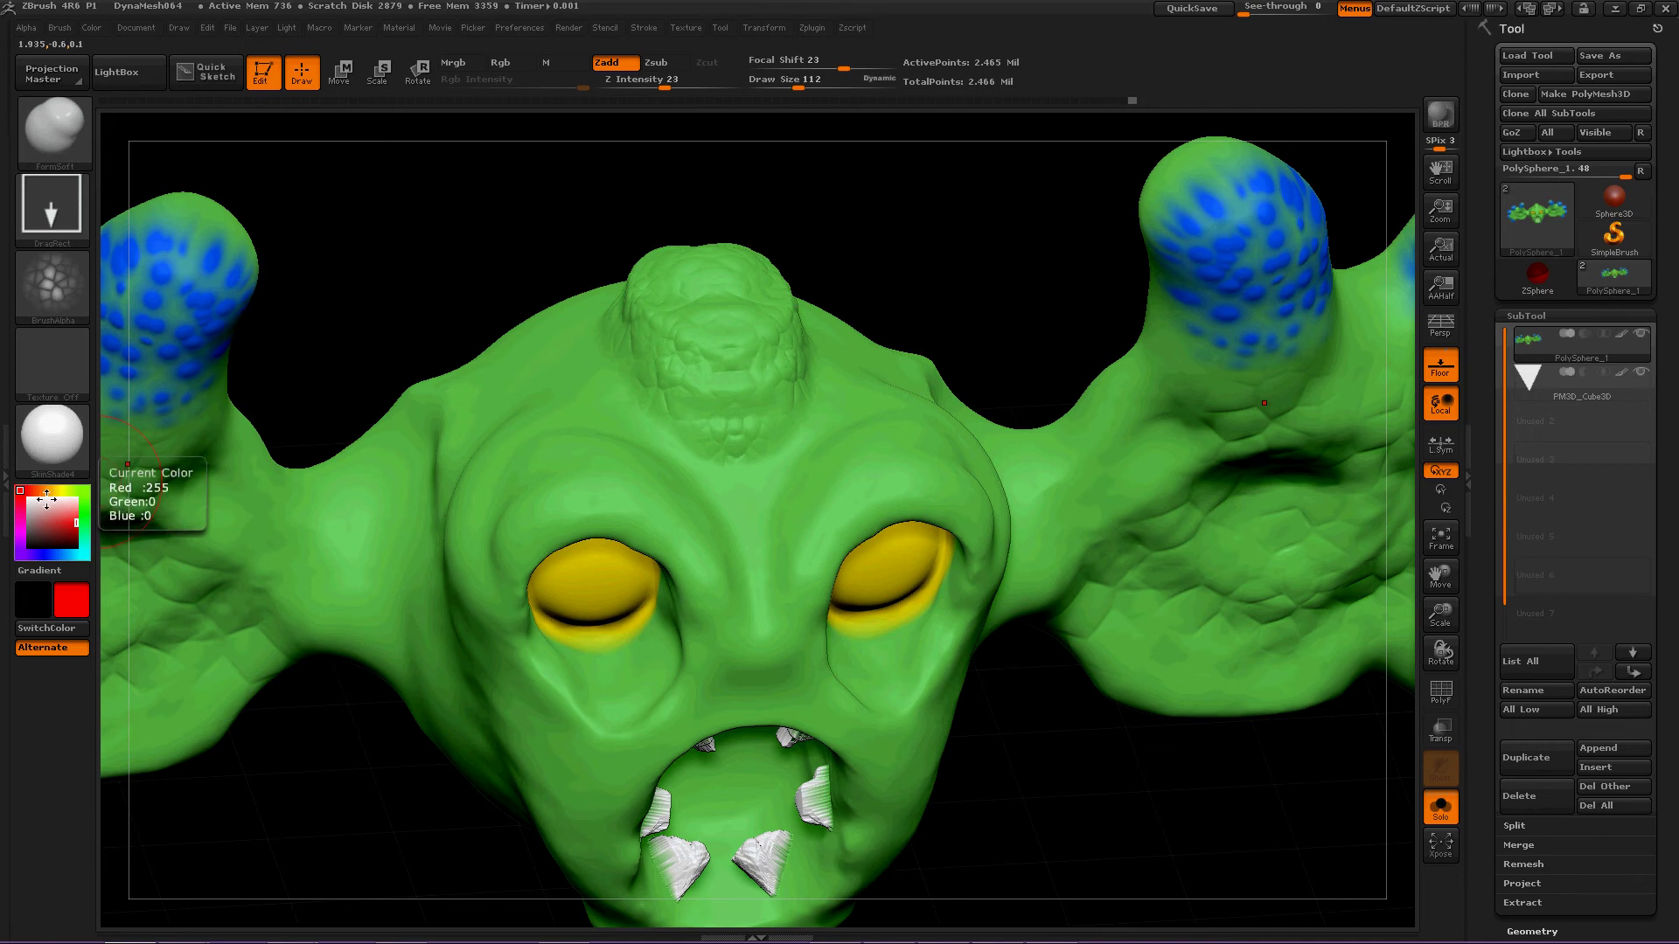
left_click(41, 502)
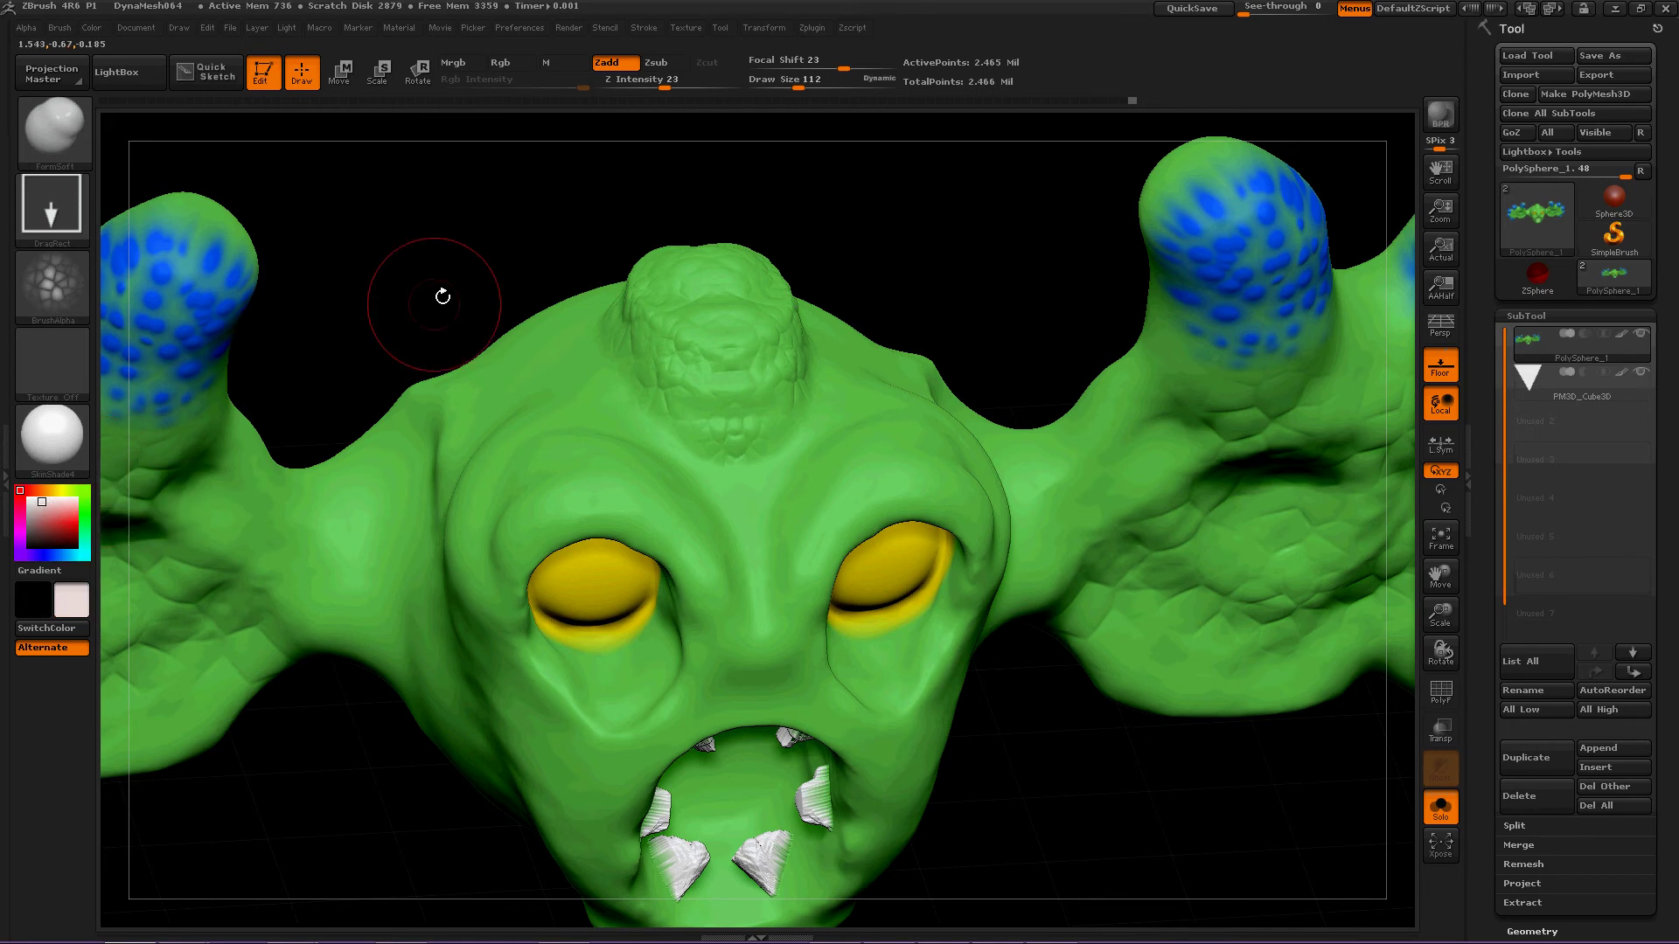
- Turn off the brush's Zadd sculpting and enable Rgb so that it applies only colour
left_click_drag(448, 287, 505, 29)
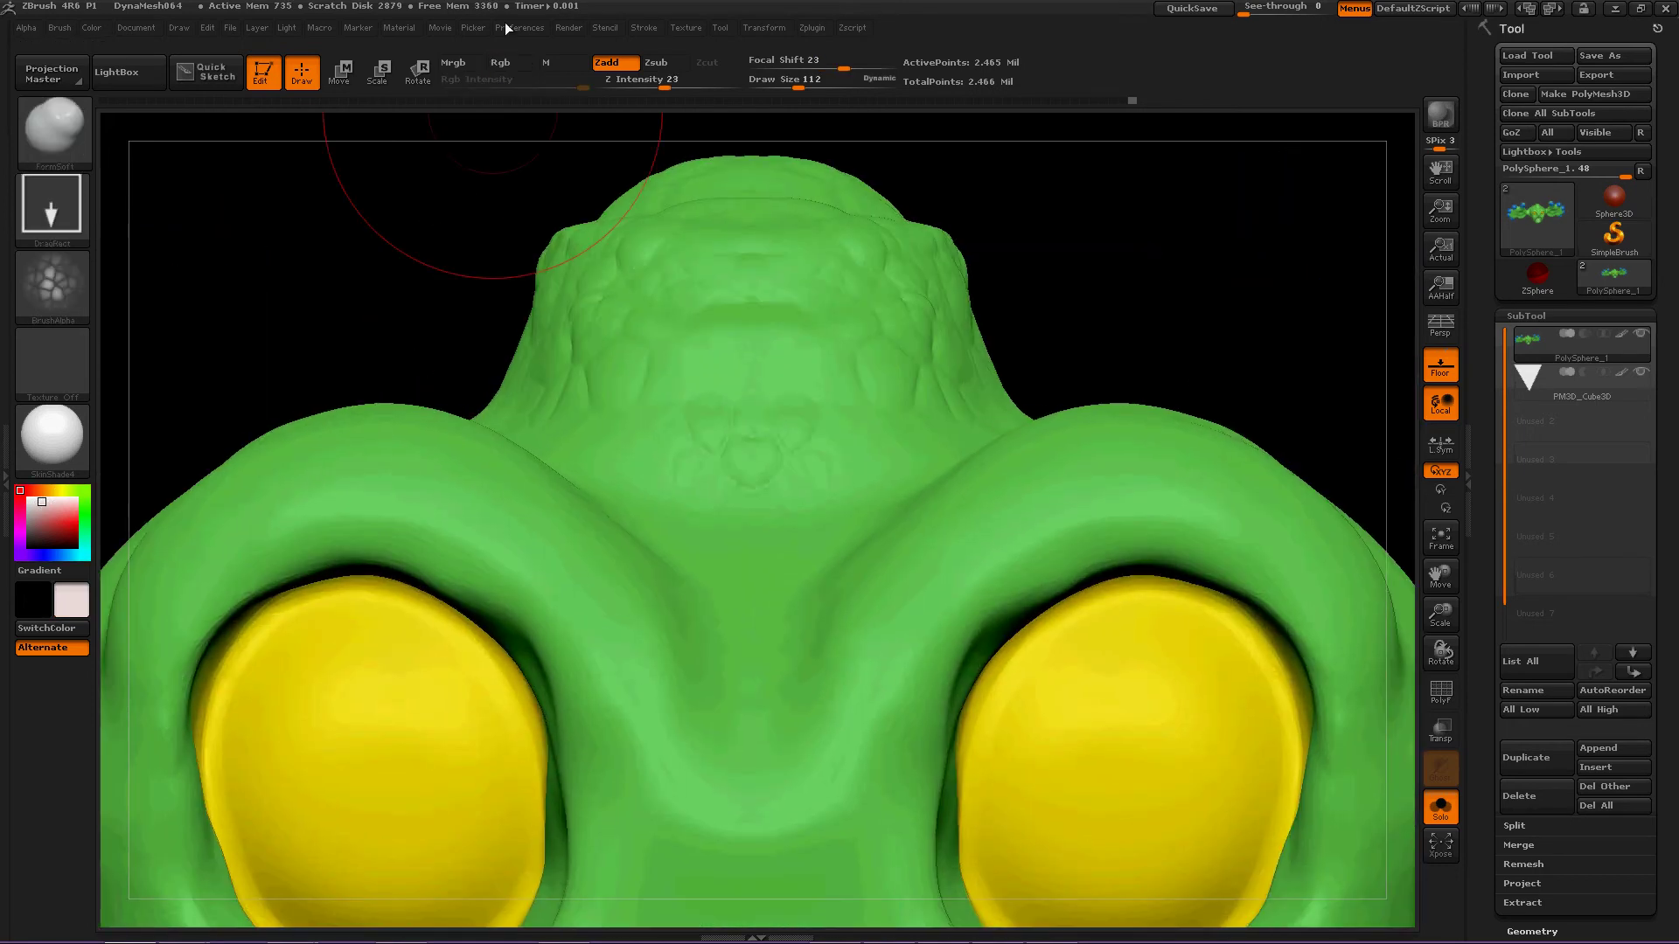
left_click(607, 63)
left_click(504, 69)
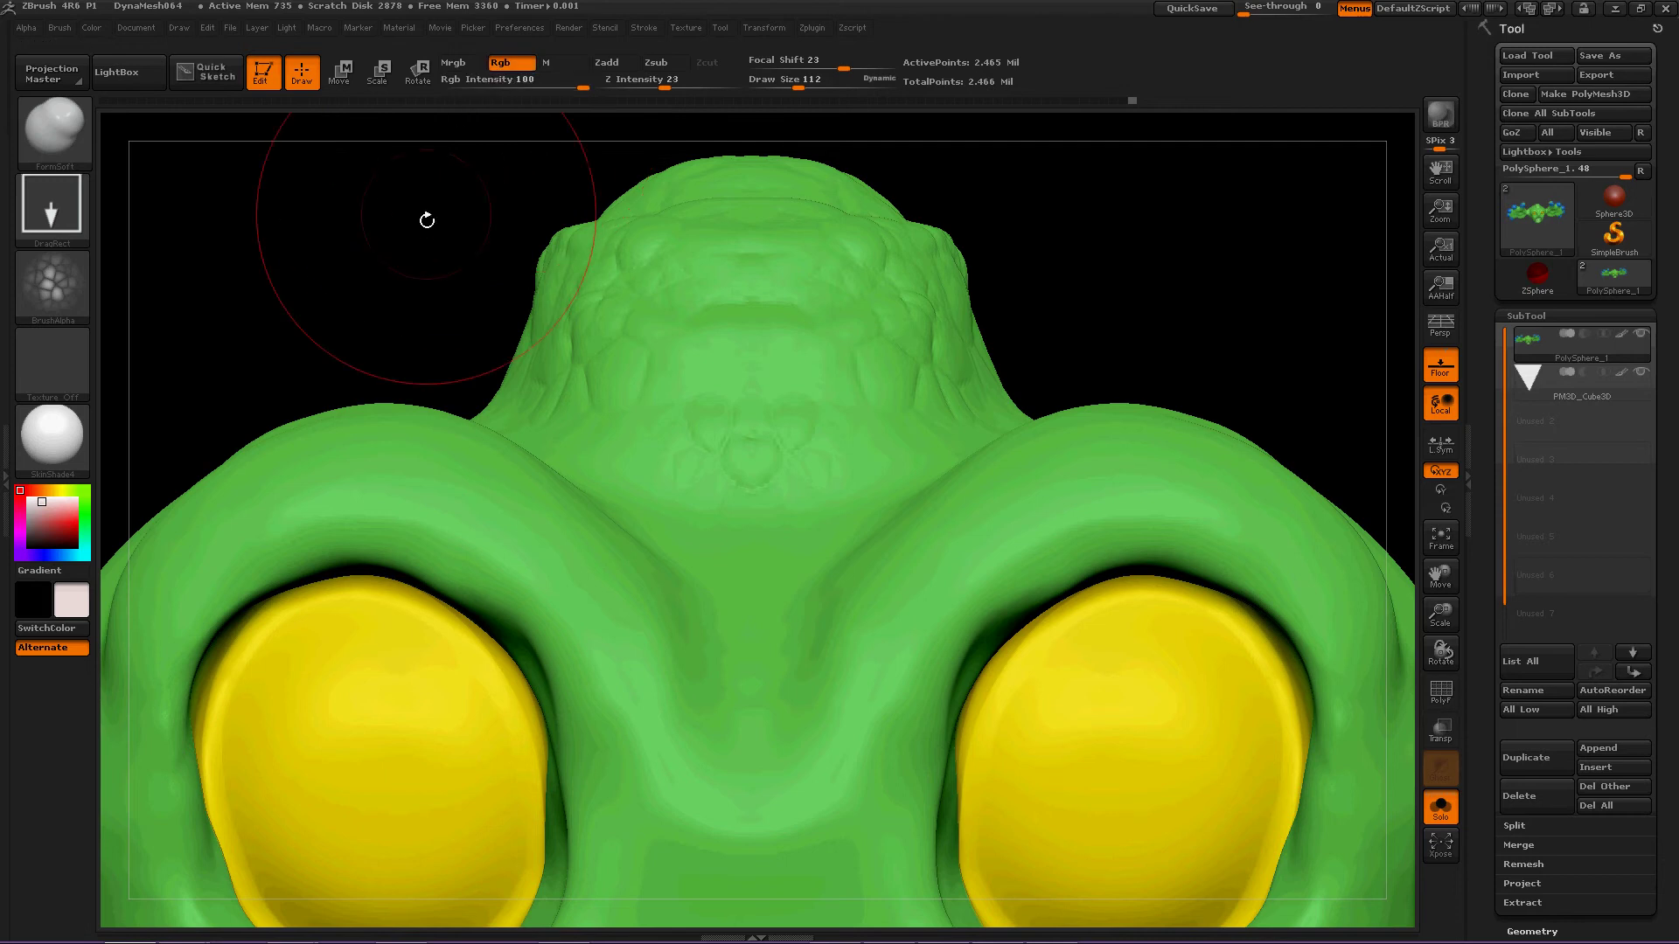
- Stamp the pale pinkish white through the bumpy alpha over the front of the head lump
left_click_drag(424, 218, 465, 271)
left_click_drag(723, 393, 688, 452)
left_click_drag(669, 308, 682, 397)
mouse_move(713, 331)
left_mouse_down()
mouse_move(738, 494)
mouse_move(752, 376)
mouse_move(700, 402)
mouse_move(743, 463)
mouse_move(768, 567)
left_mouse_up()
left_click_drag(731, 485, 740, 568)
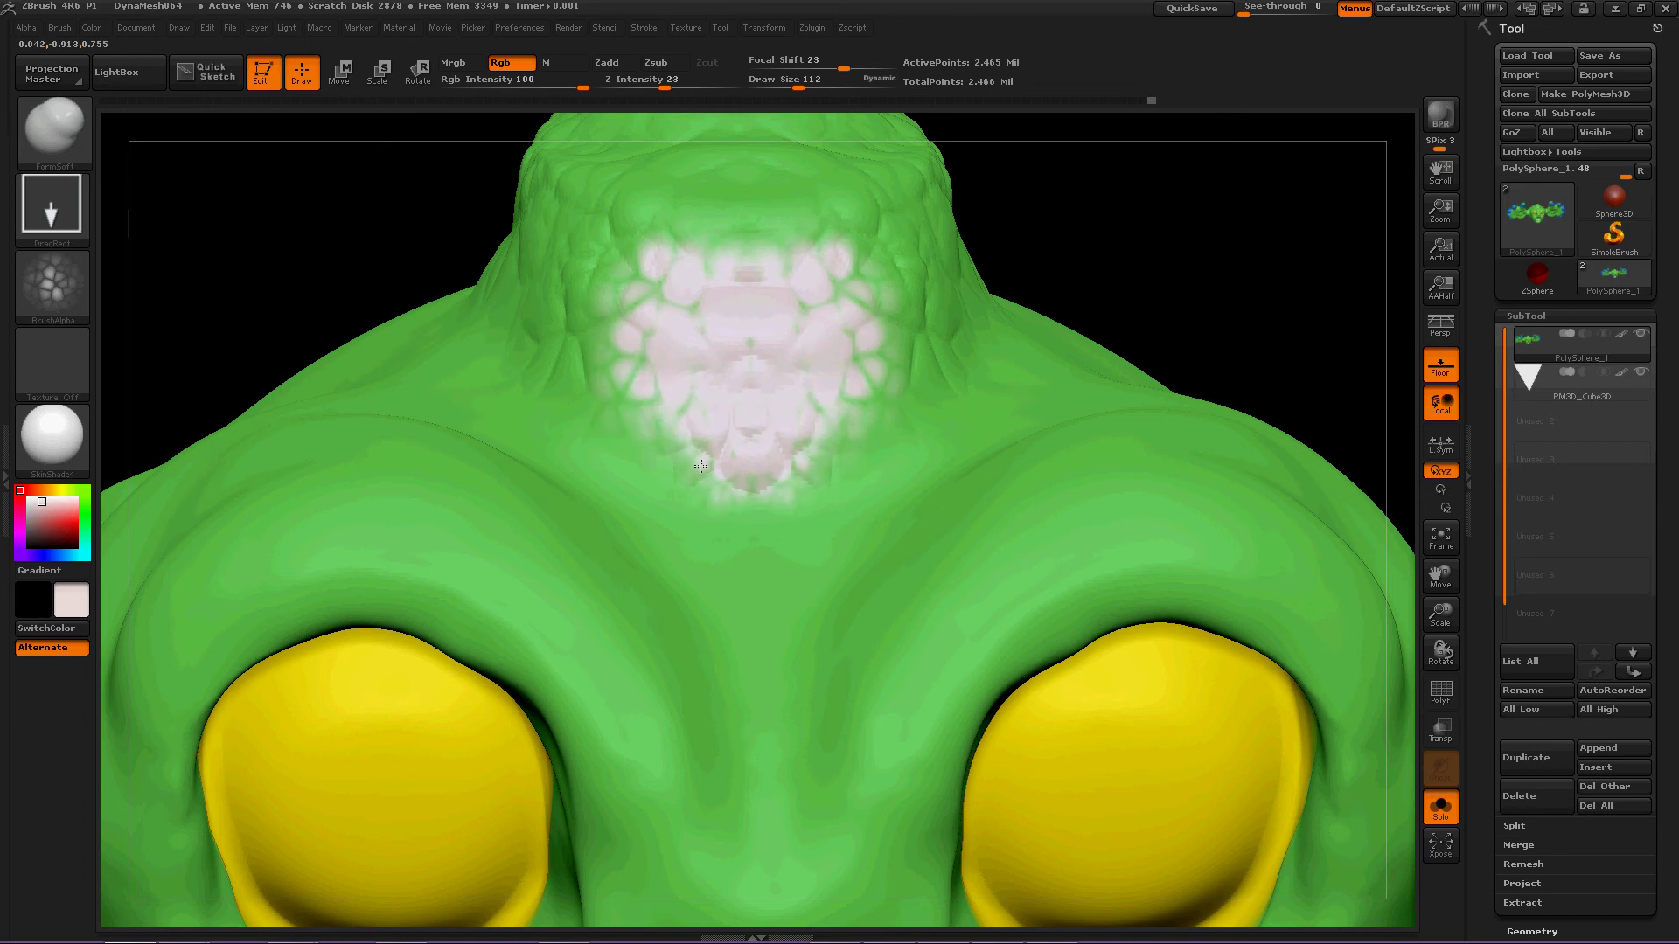
left_click_drag(669, 393, 665, 494)
mouse_move(594, 273)
left_mouse_down()
mouse_move(589, 495)
mouse_move(599, 292)
mouse_move(622, 349)
mouse_move(518, 202)
left_mouse_up()
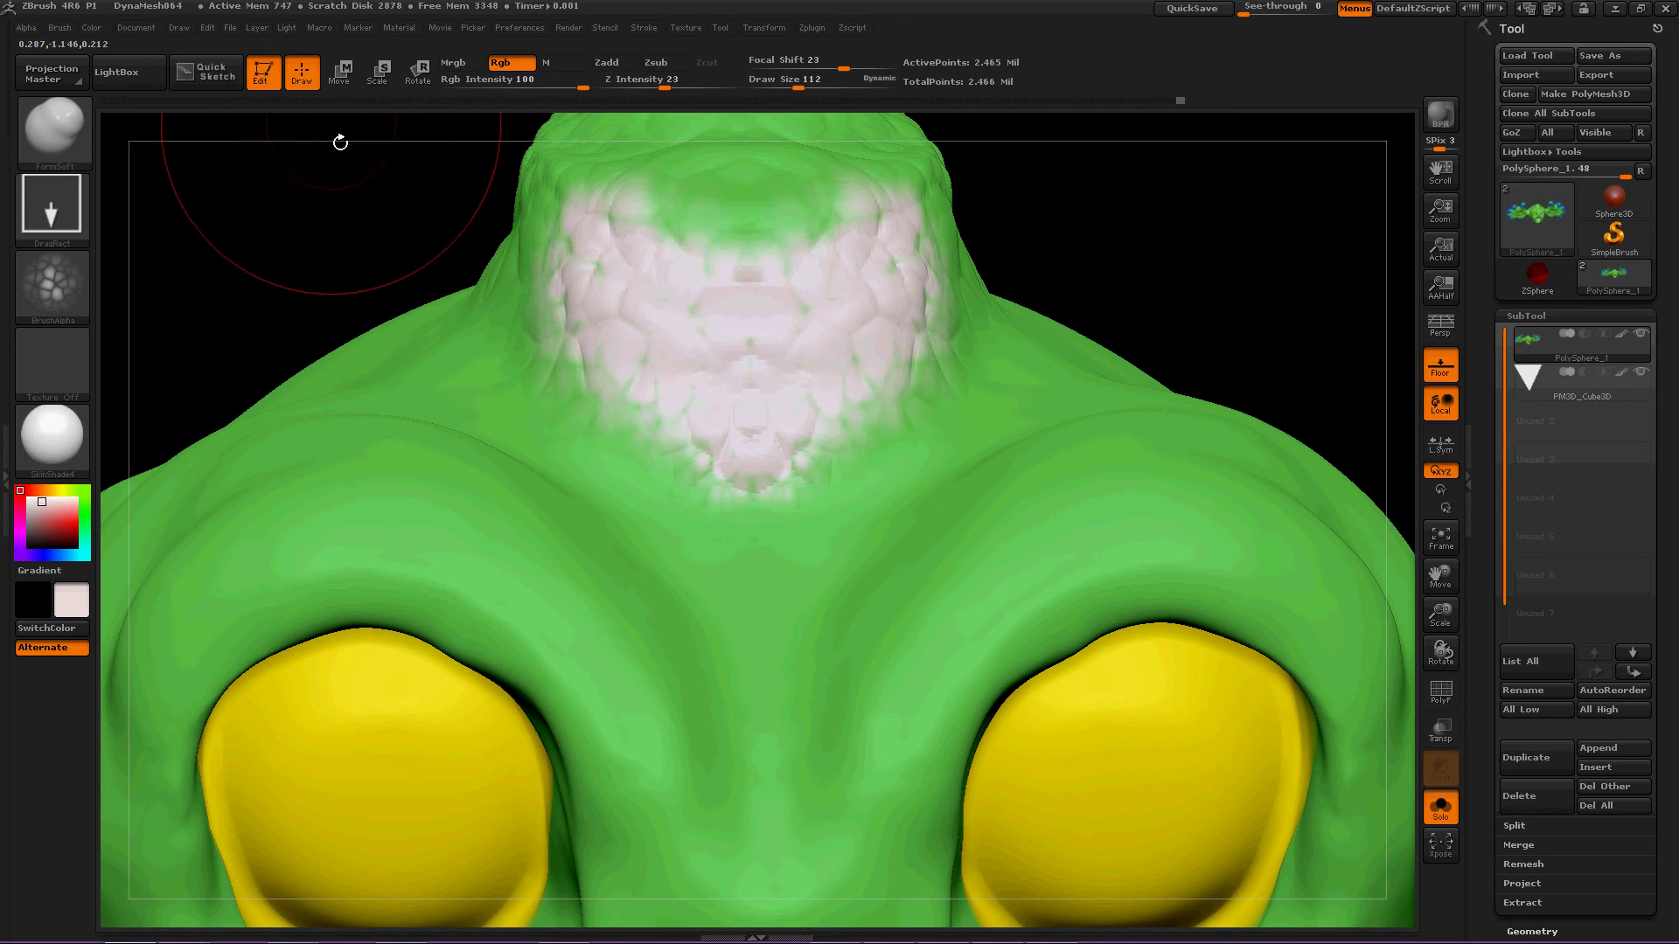
- Extend the pale scaly colouring along the sides of the head lump and down towards its base
left_click_drag(358, 124, 441, 394, "alt")
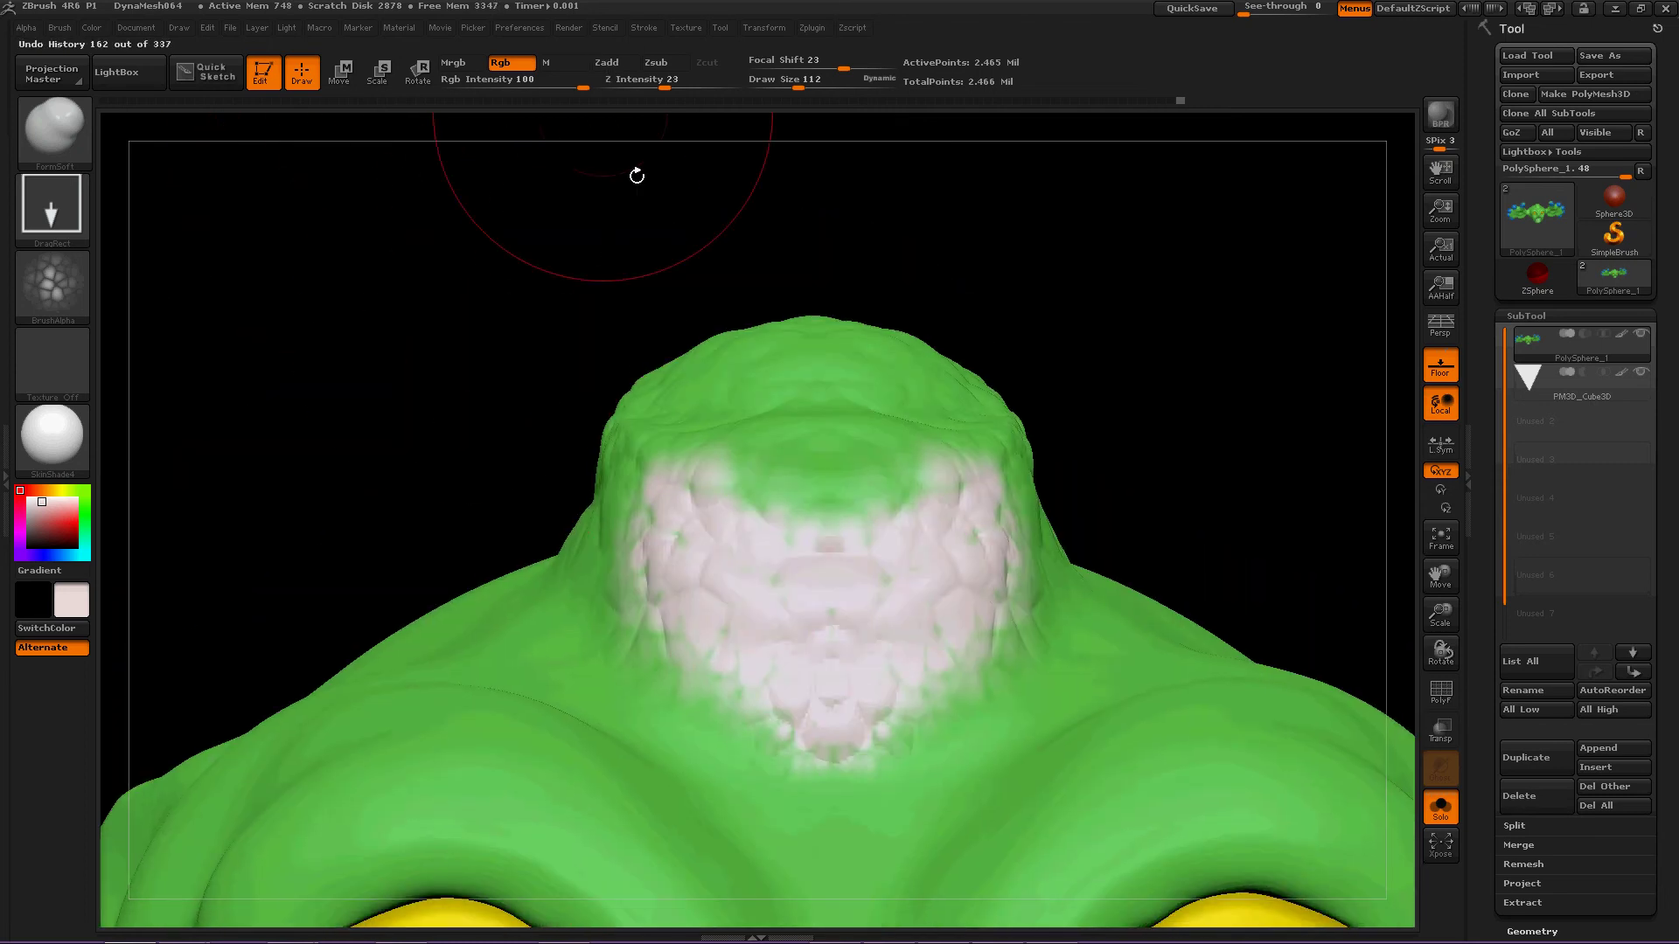
mouse_move(412, 450)
left_mouse_down()
mouse_move(529, 498)
mouse_move(573, 638)
left_mouse_up()
left_click_drag(554, 548, 454, 620)
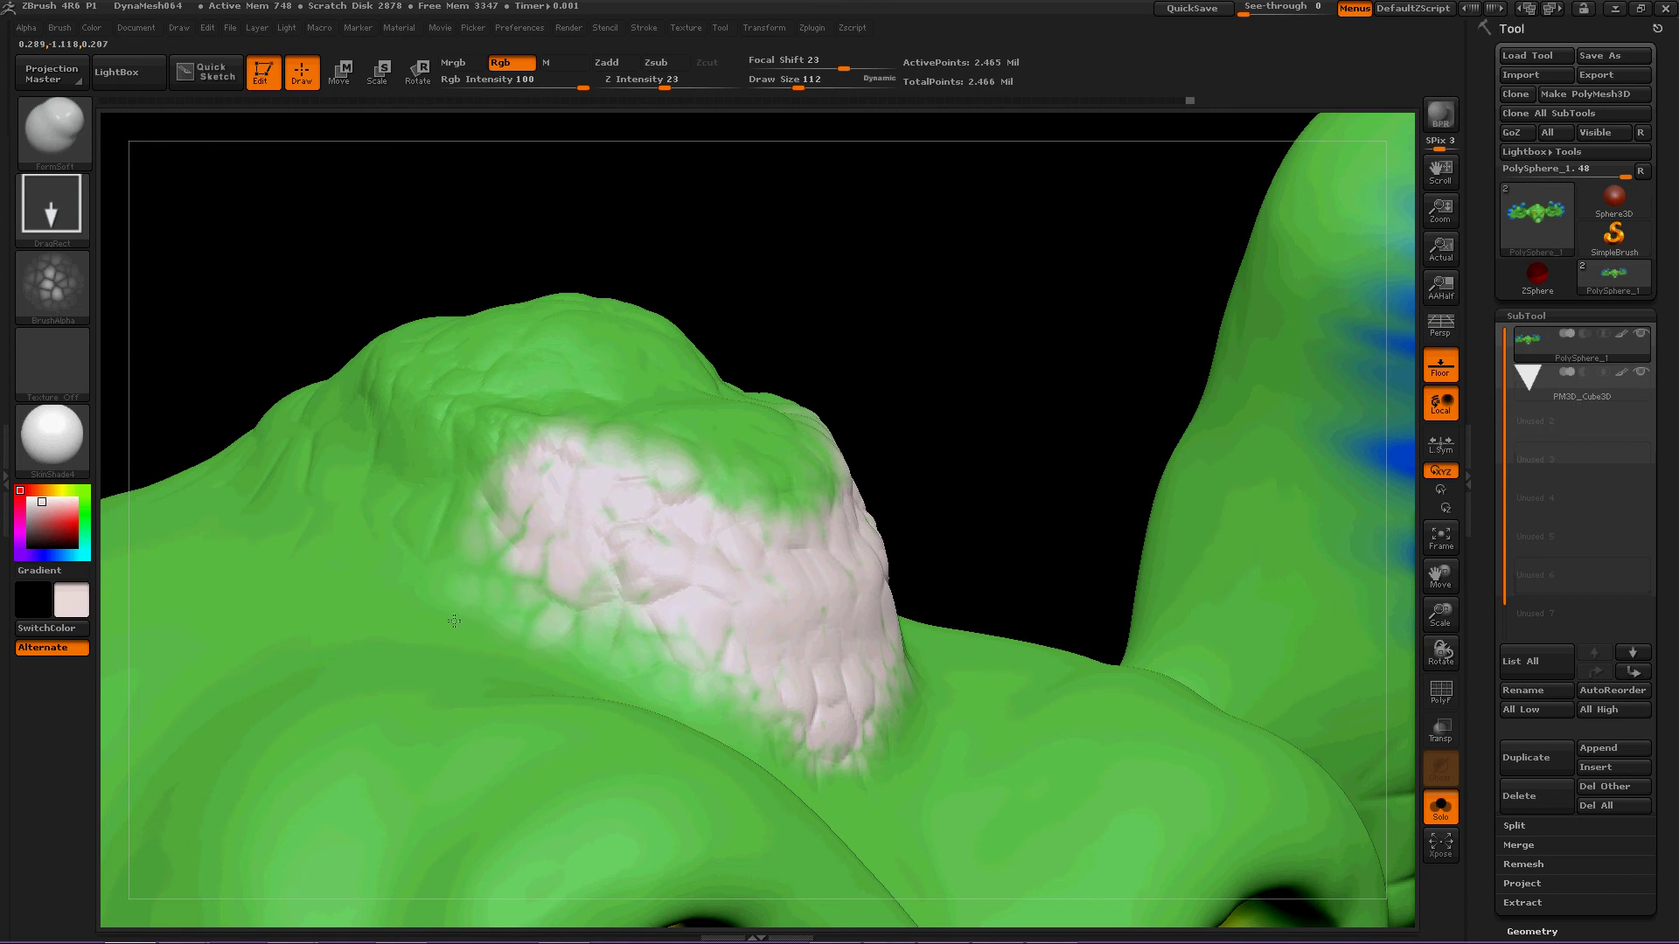
left_click_drag(430, 462, 451, 512)
left_click_drag(512, 377, 561, 400)
left_click_drag(489, 518, 463, 554)
left_click_drag(449, 415, 400, 494)
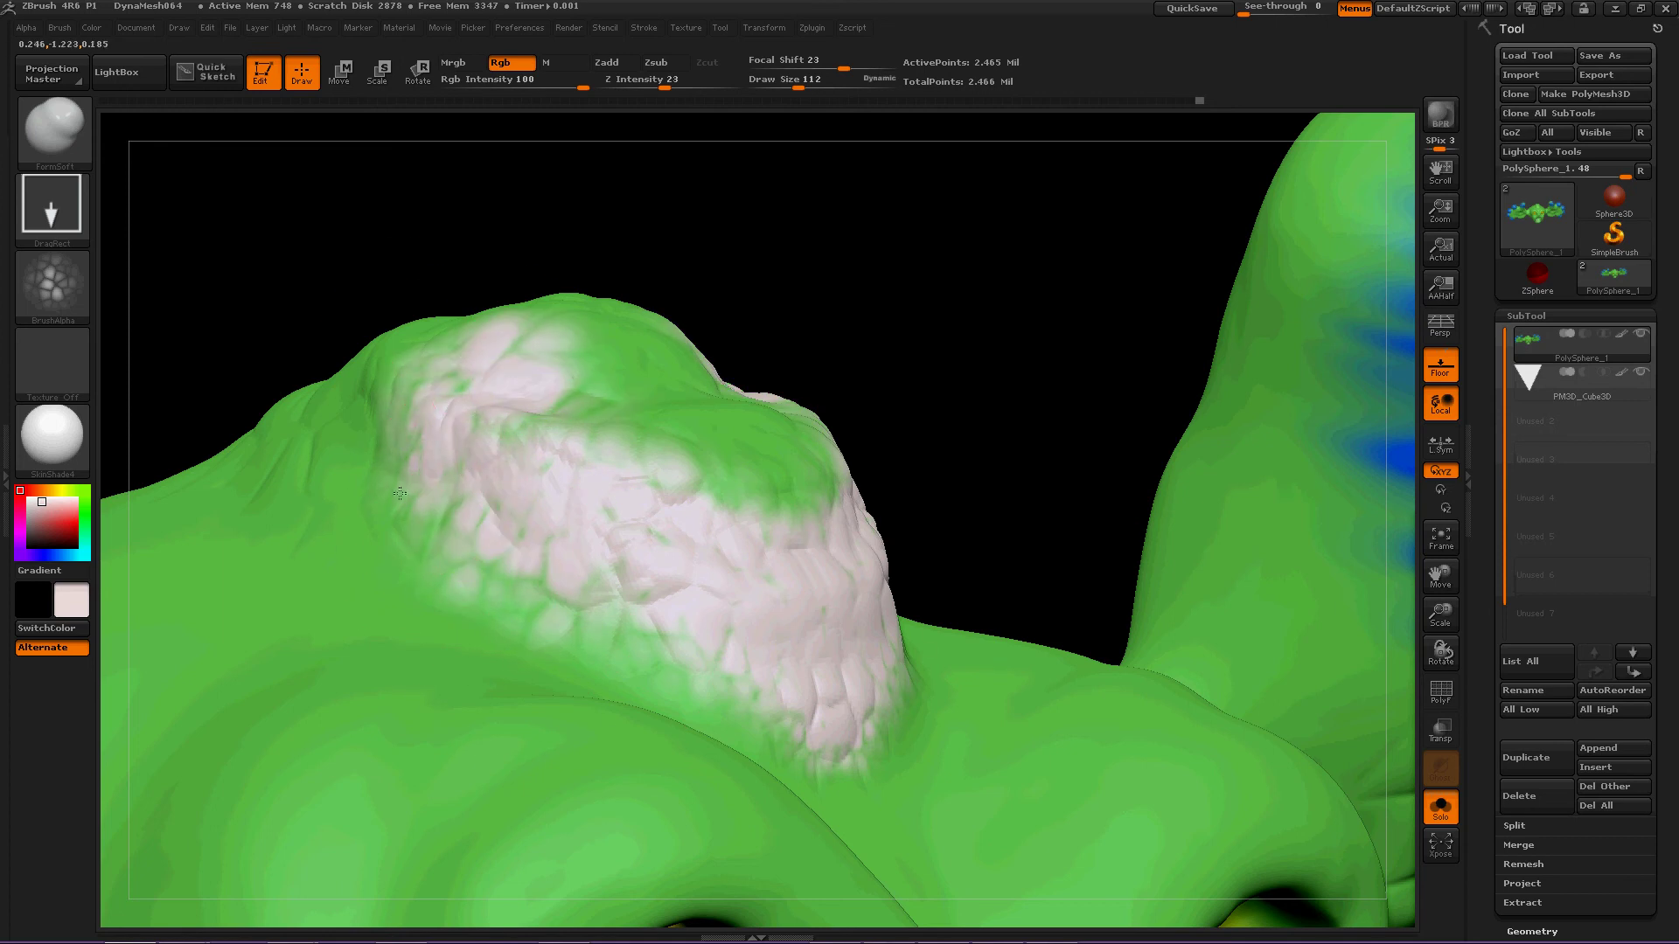
- Cover the top and back of the head lump with pale alpha stamps, filling the remaining green areas
mouse_move(371, 404)
left_mouse_down()
mouse_move(240, 542)
mouse_move(178, 567)
left_mouse_up()
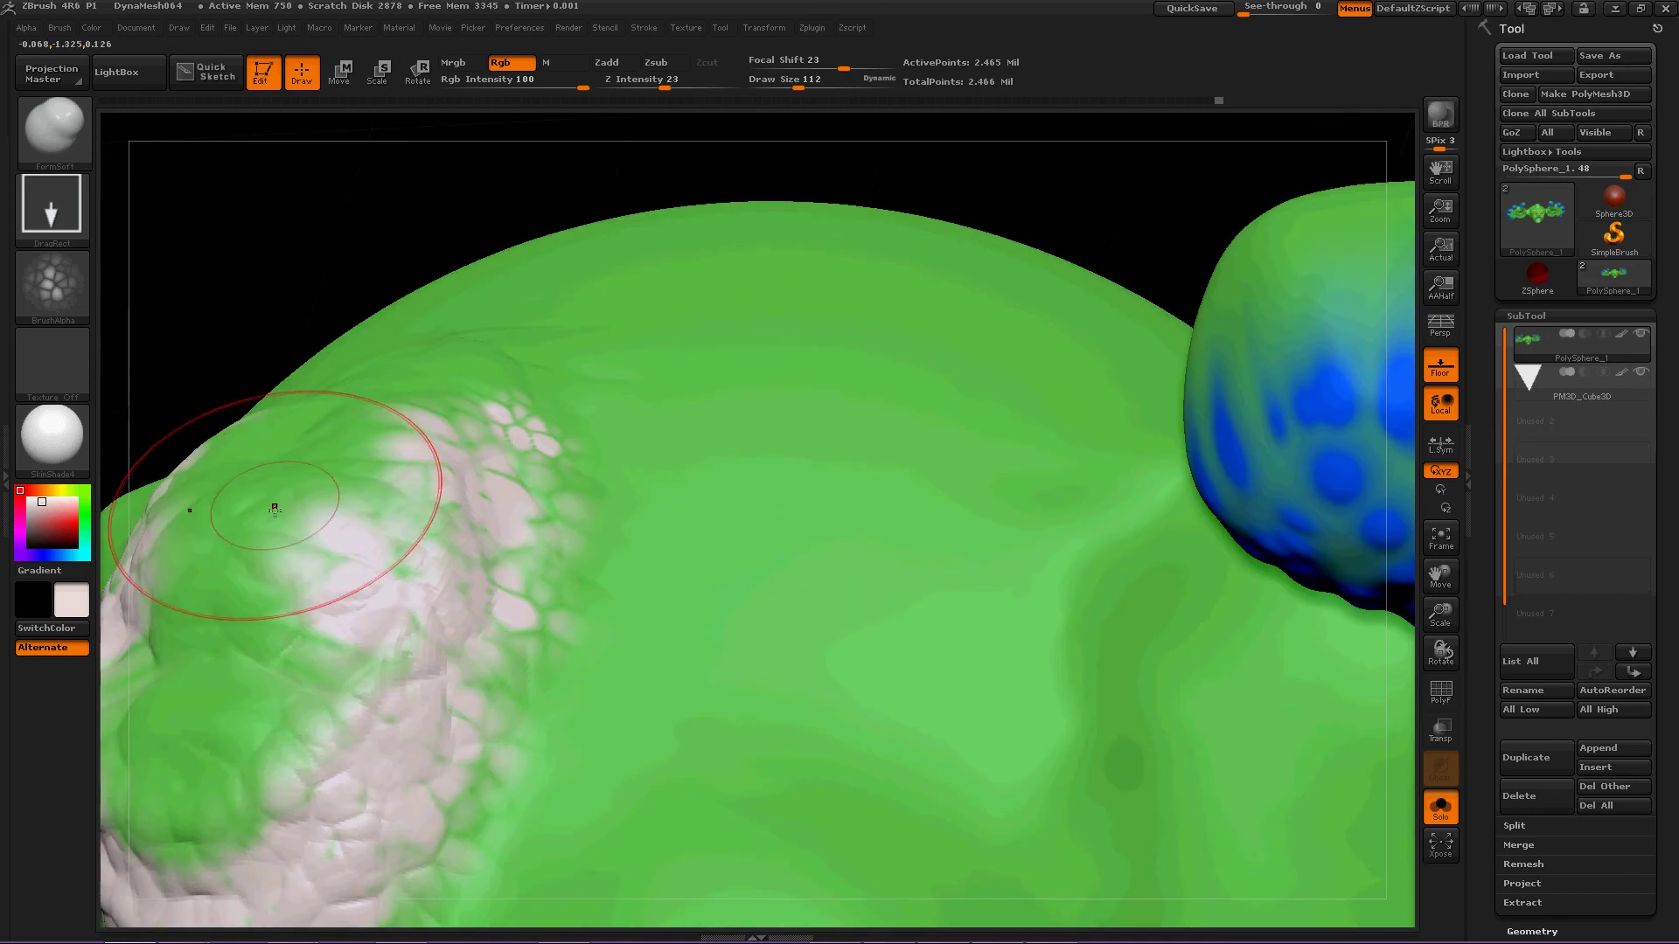
left_click_drag(269, 499, 288, 507)
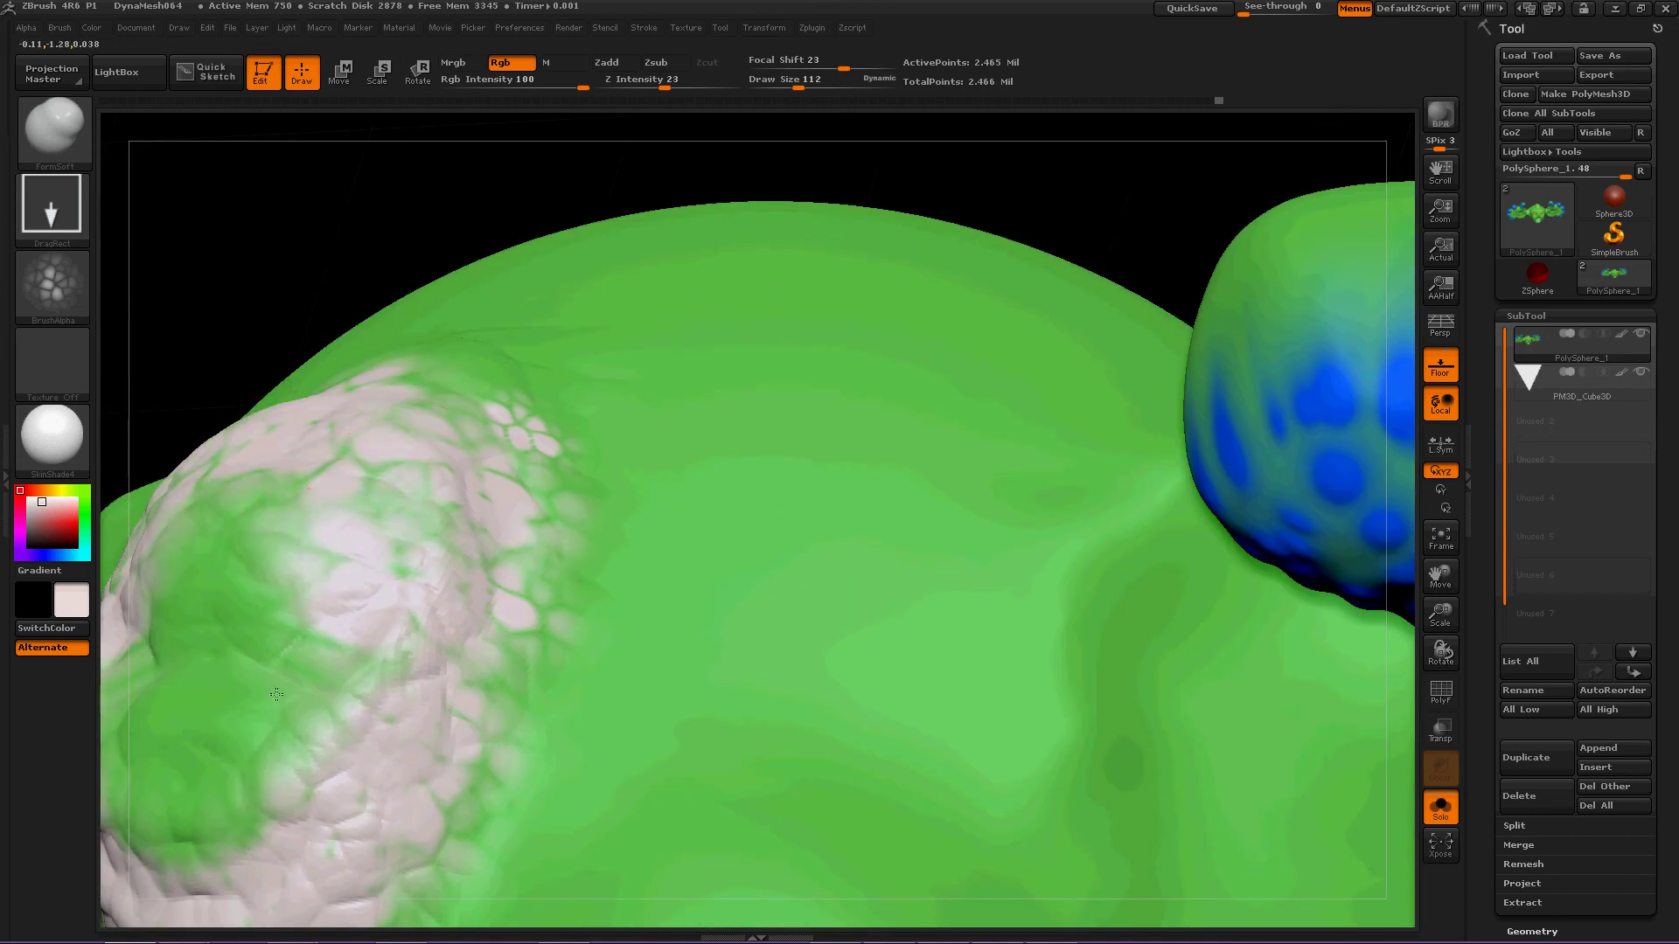
left_click_drag(411, 432, 410, 458)
mouse_move(418, 390)
left_mouse_down()
mouse_move(452, 360)
mouse_move(513, 399)
mouse_move(525, 489)
left_mouse_up()
left_click_drag(292, 597, 282, 680)
mouse_move(219, 748)
left_mouse_down()
mouse_move(208, 826)
mouse_move(172, 862)
left_mouse_up()
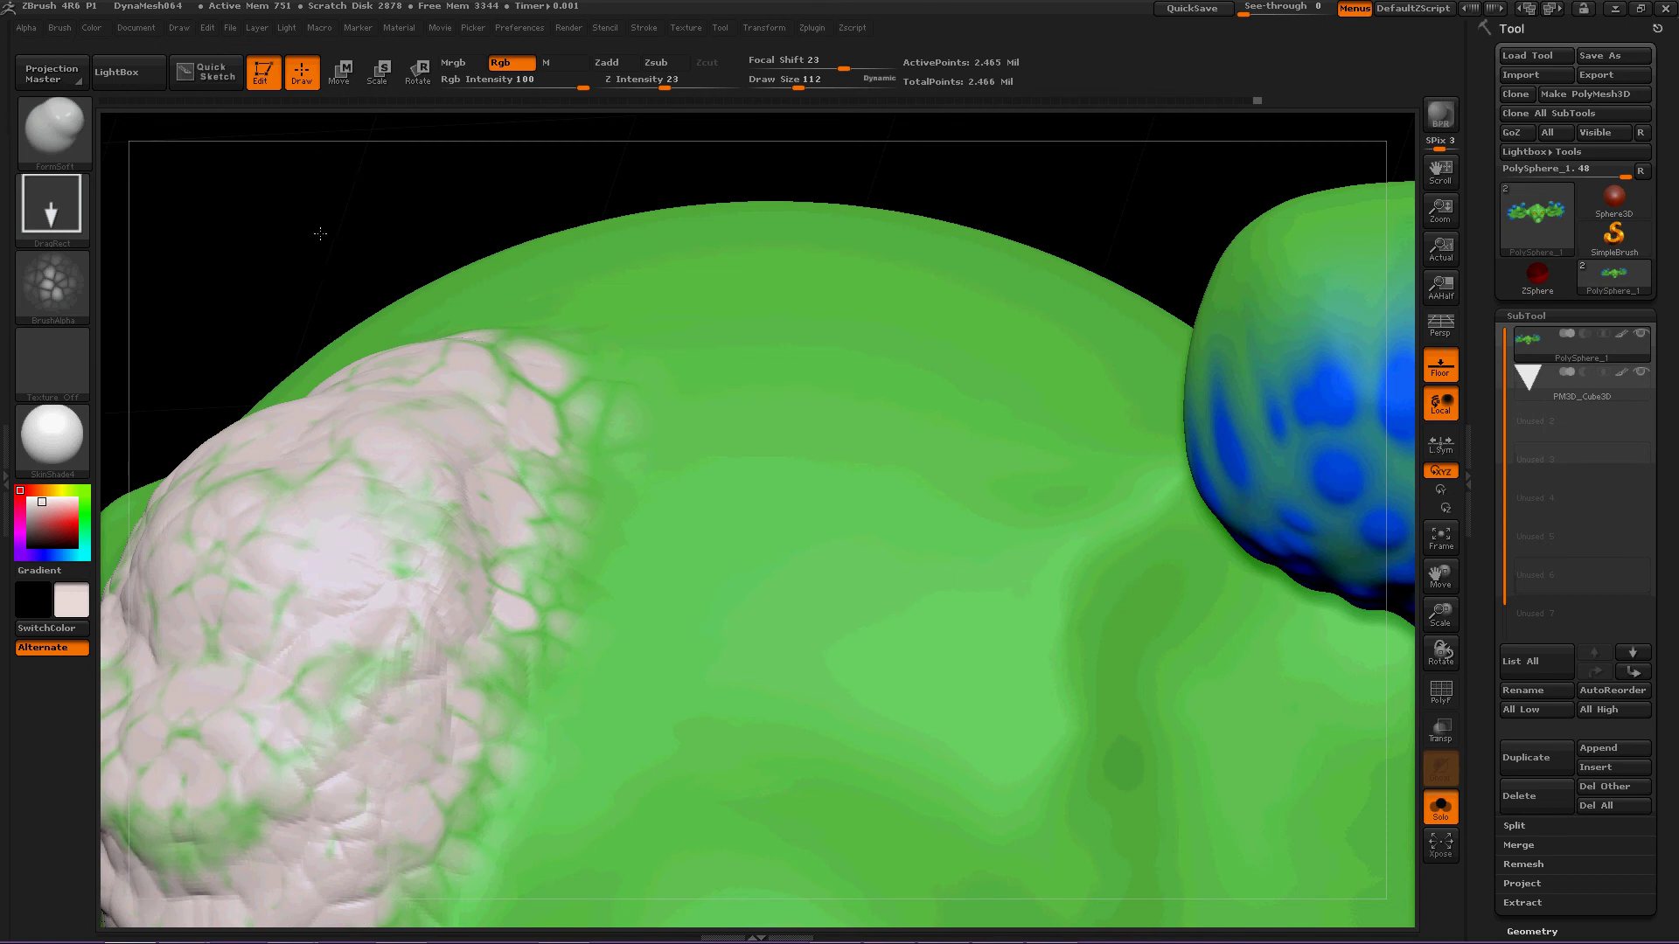
- Change the current colour to bright red and load Alpha 15 as the brush alpha
left_click_drag(322, 232, 1172, 648, "shift")
right_click_drag(1171, 648, 952, 413, "ctrl")
mouse_move(697, 524)
right_mouse_down("alt")
mouse_move(798, 329)
mouse_move(773, 411)
right_mouse_up("alt")
left_click_drag(845, 376, 827, 258)
left_click_drag(560, 343, 617, 343)
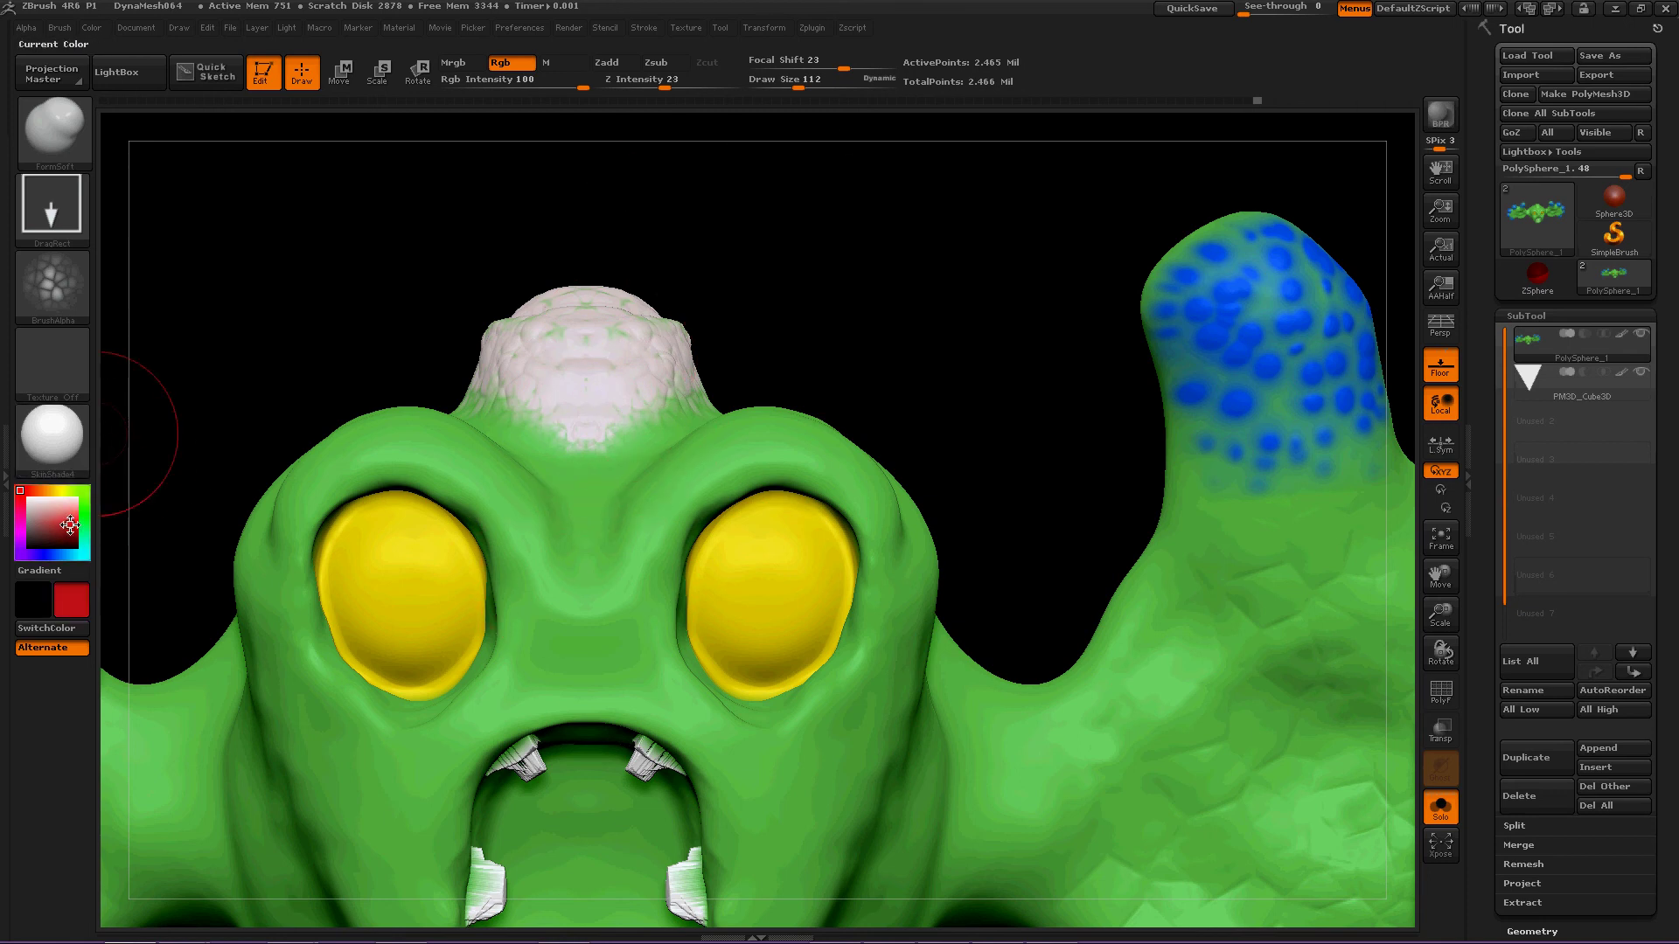
left_click(53, 284)
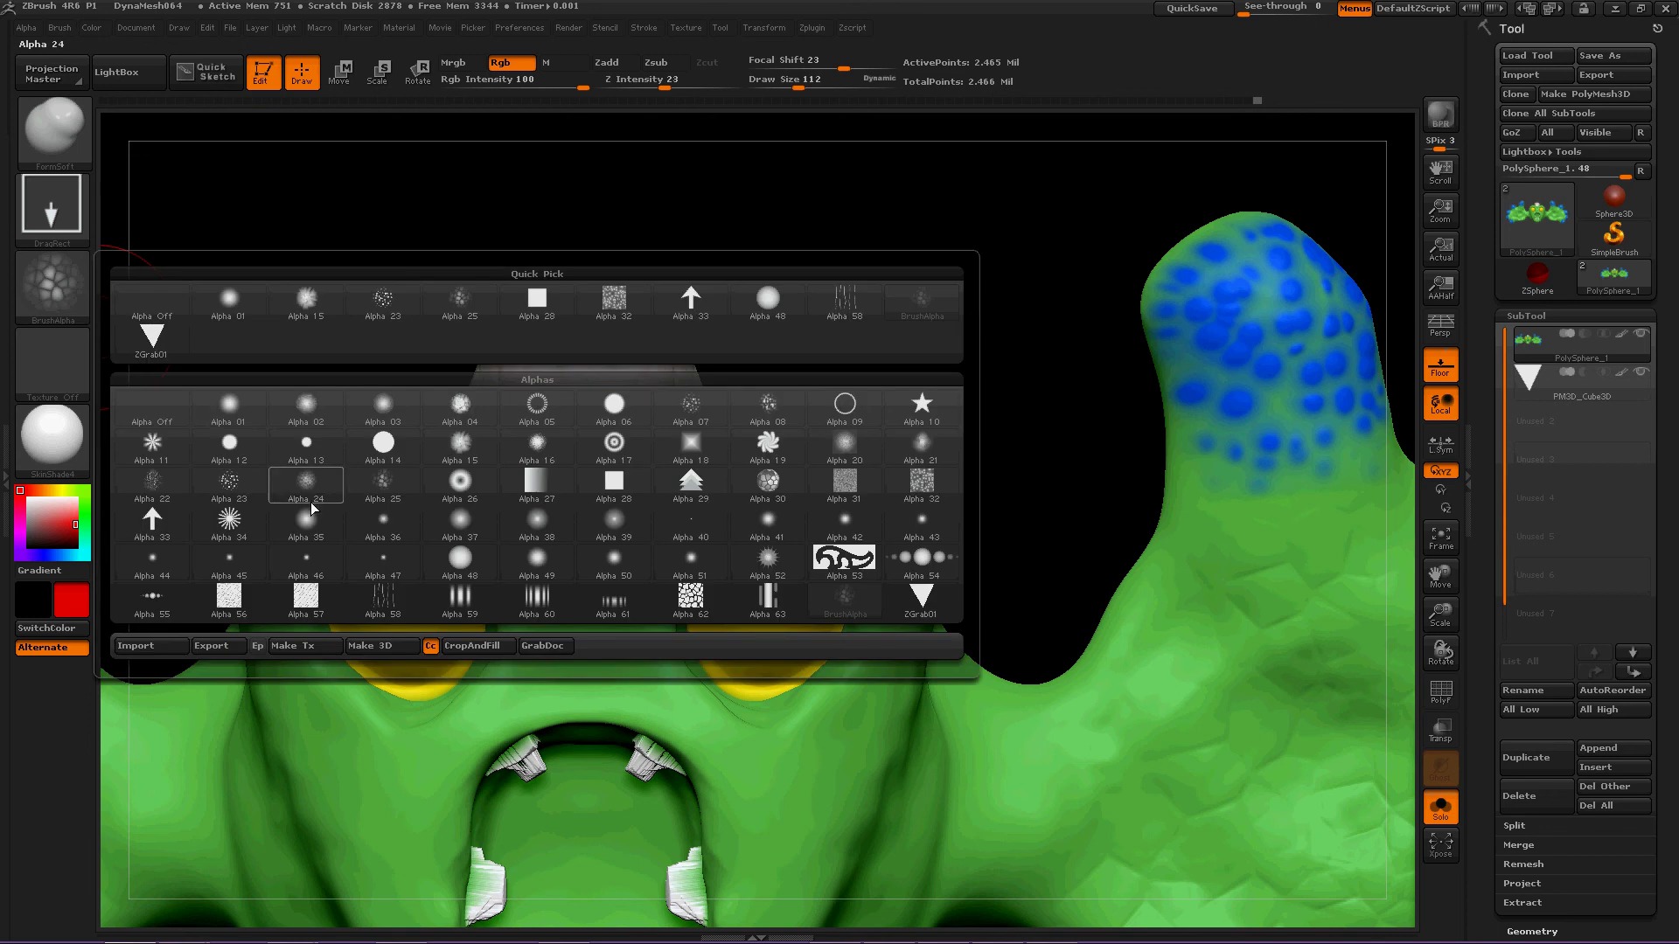
left_click(458, 446)
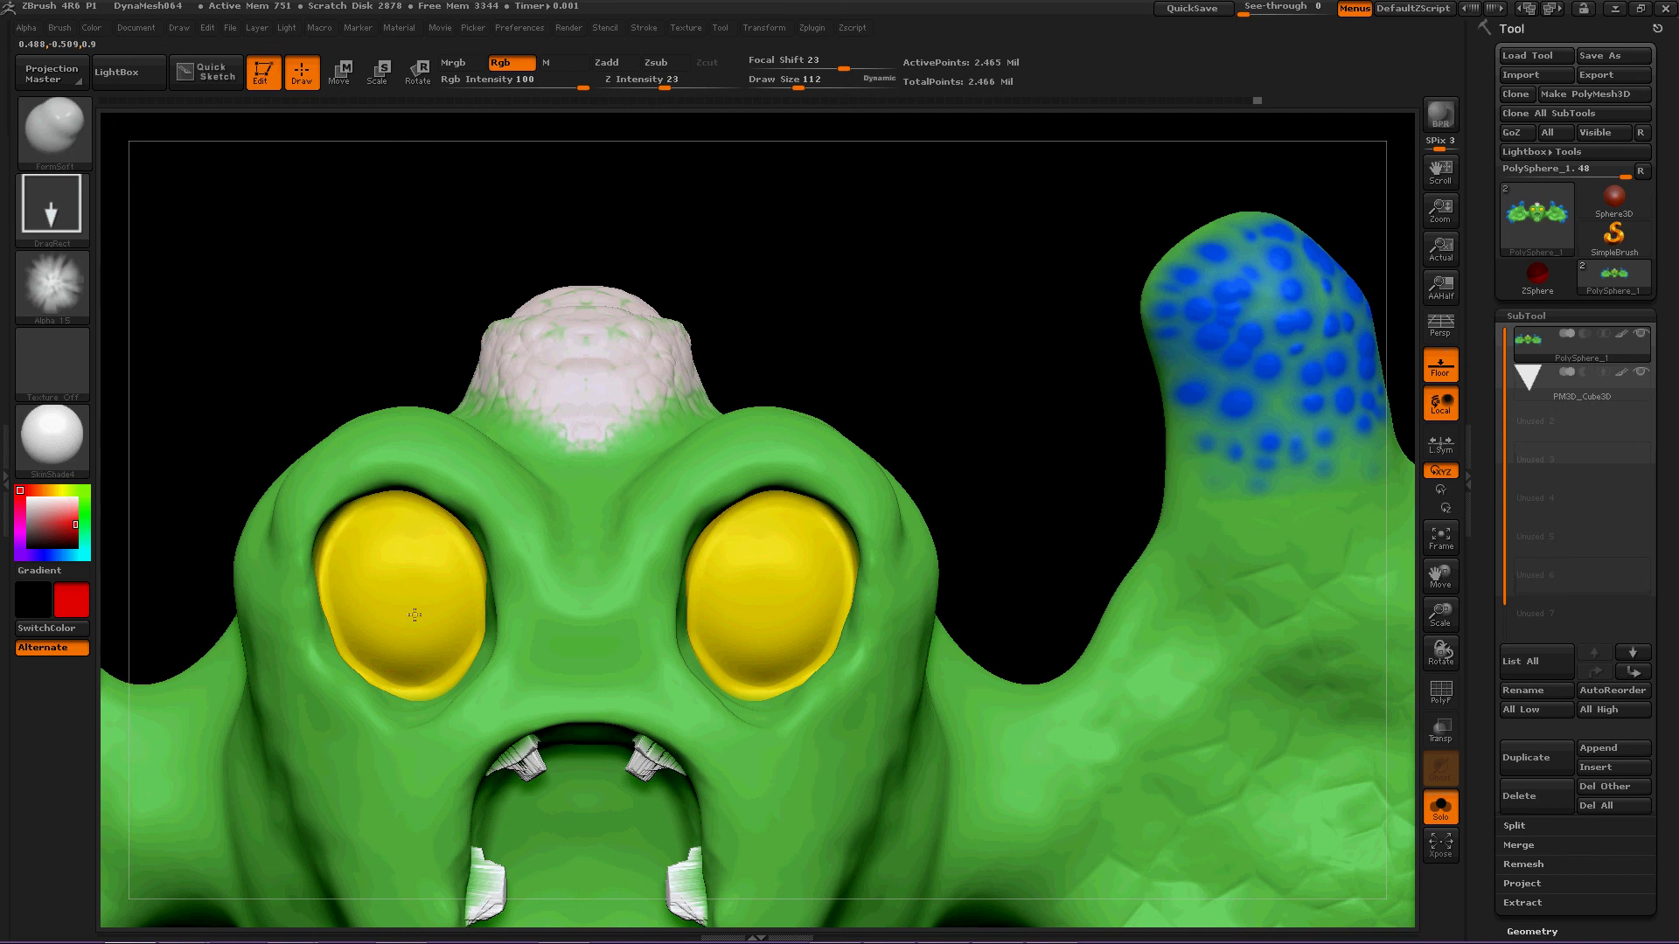
- Stamp a ragged red pupil onto the centre of both yellow eyes and check the creature from all sides
mouse_move(408, 588)
left_mouse_down()
mouse_move(445, 598)
mouse_move(472, 579)
left_mouse_up()
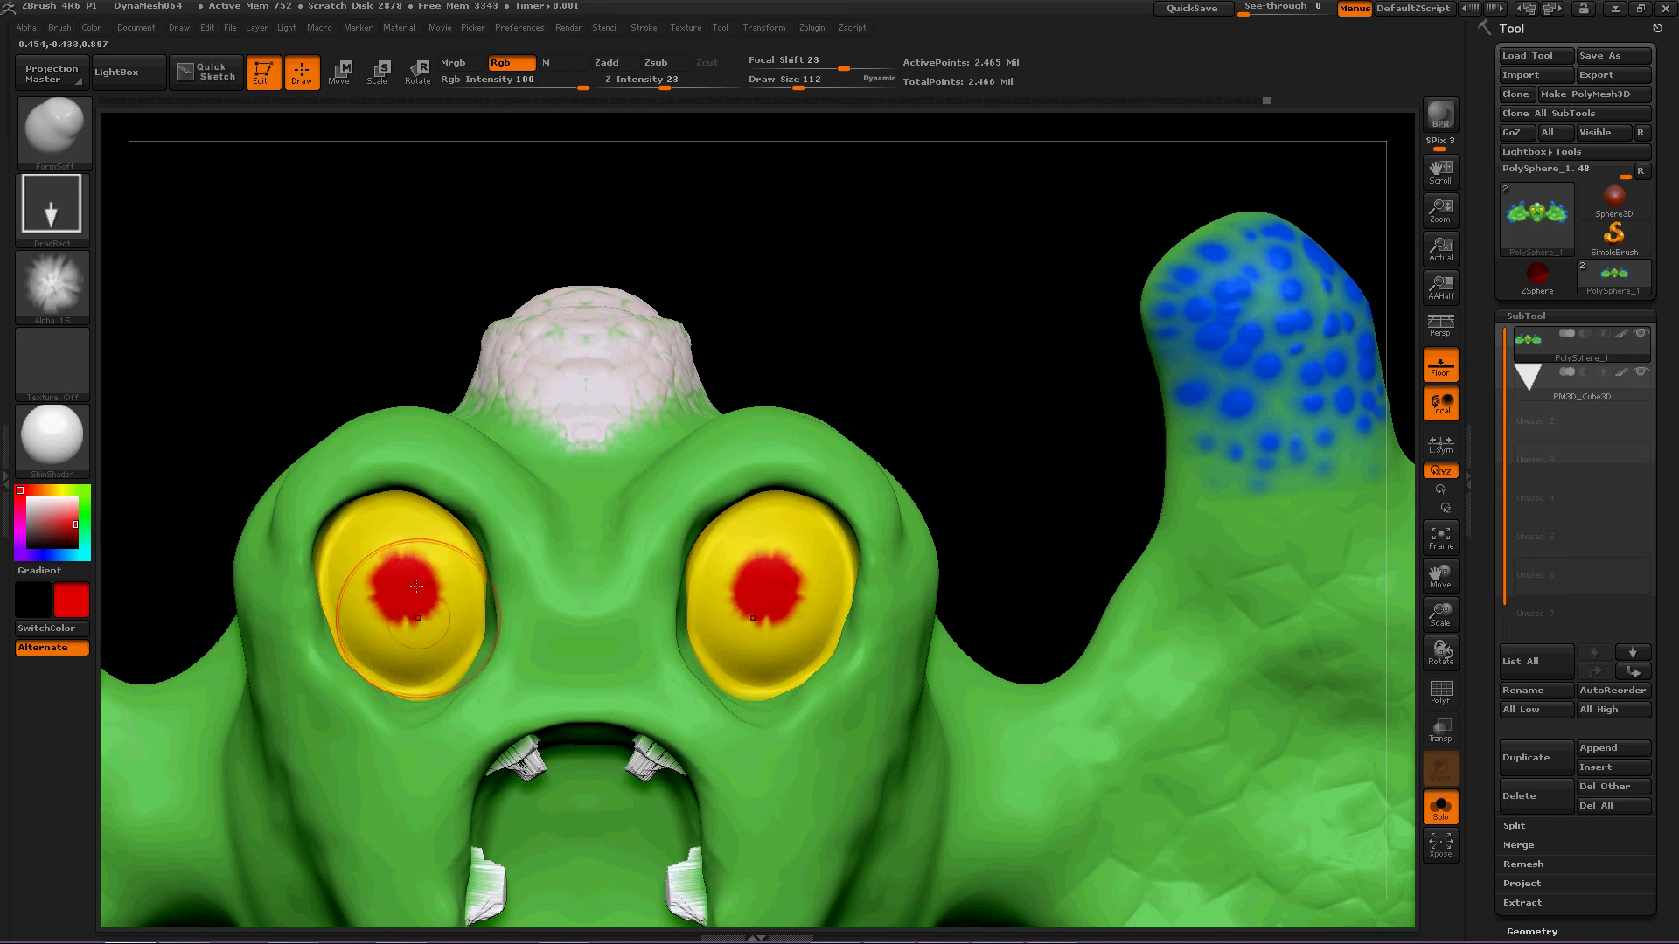
mouse_move(909, 384)
right_mouse_down("ctrl")
mouse_move(828, 377)
mouse_move(777, 397)
mouse_move(974, 249)
mouse_move(846, 254)
mouse_move(818, 291)
mouse_move(888, 323)
mouse_move(802, 306)
mouse_move(1043, 348)
right_mouse_up("ctrl")
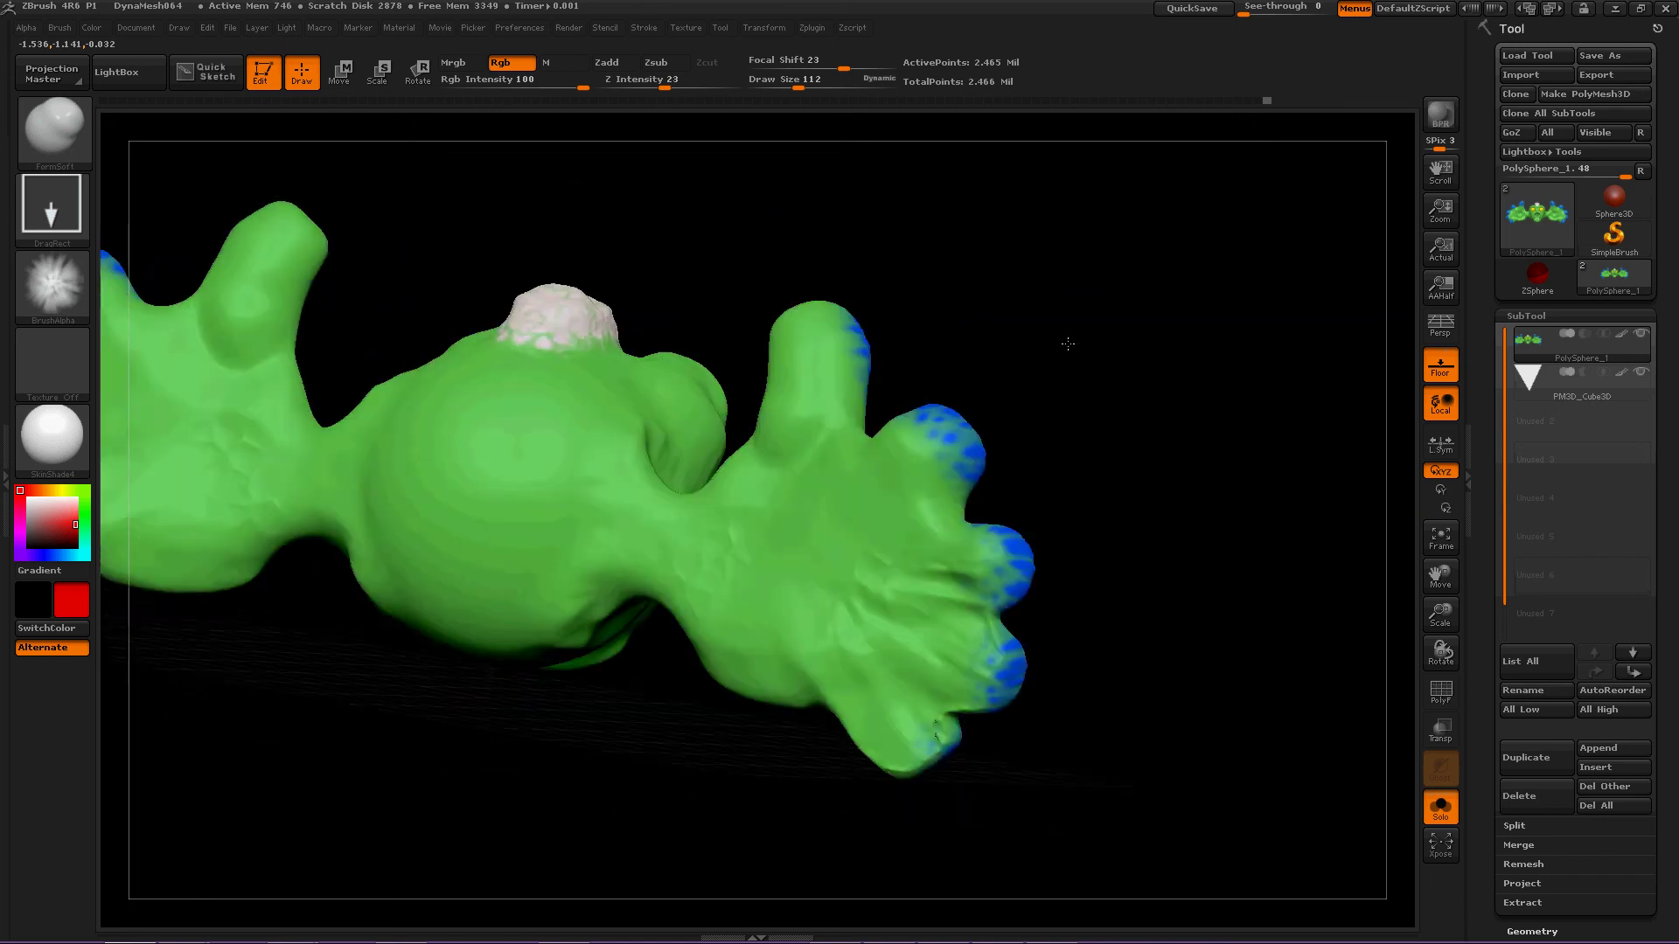
left_click_drag(1068, 343, 884, 299)
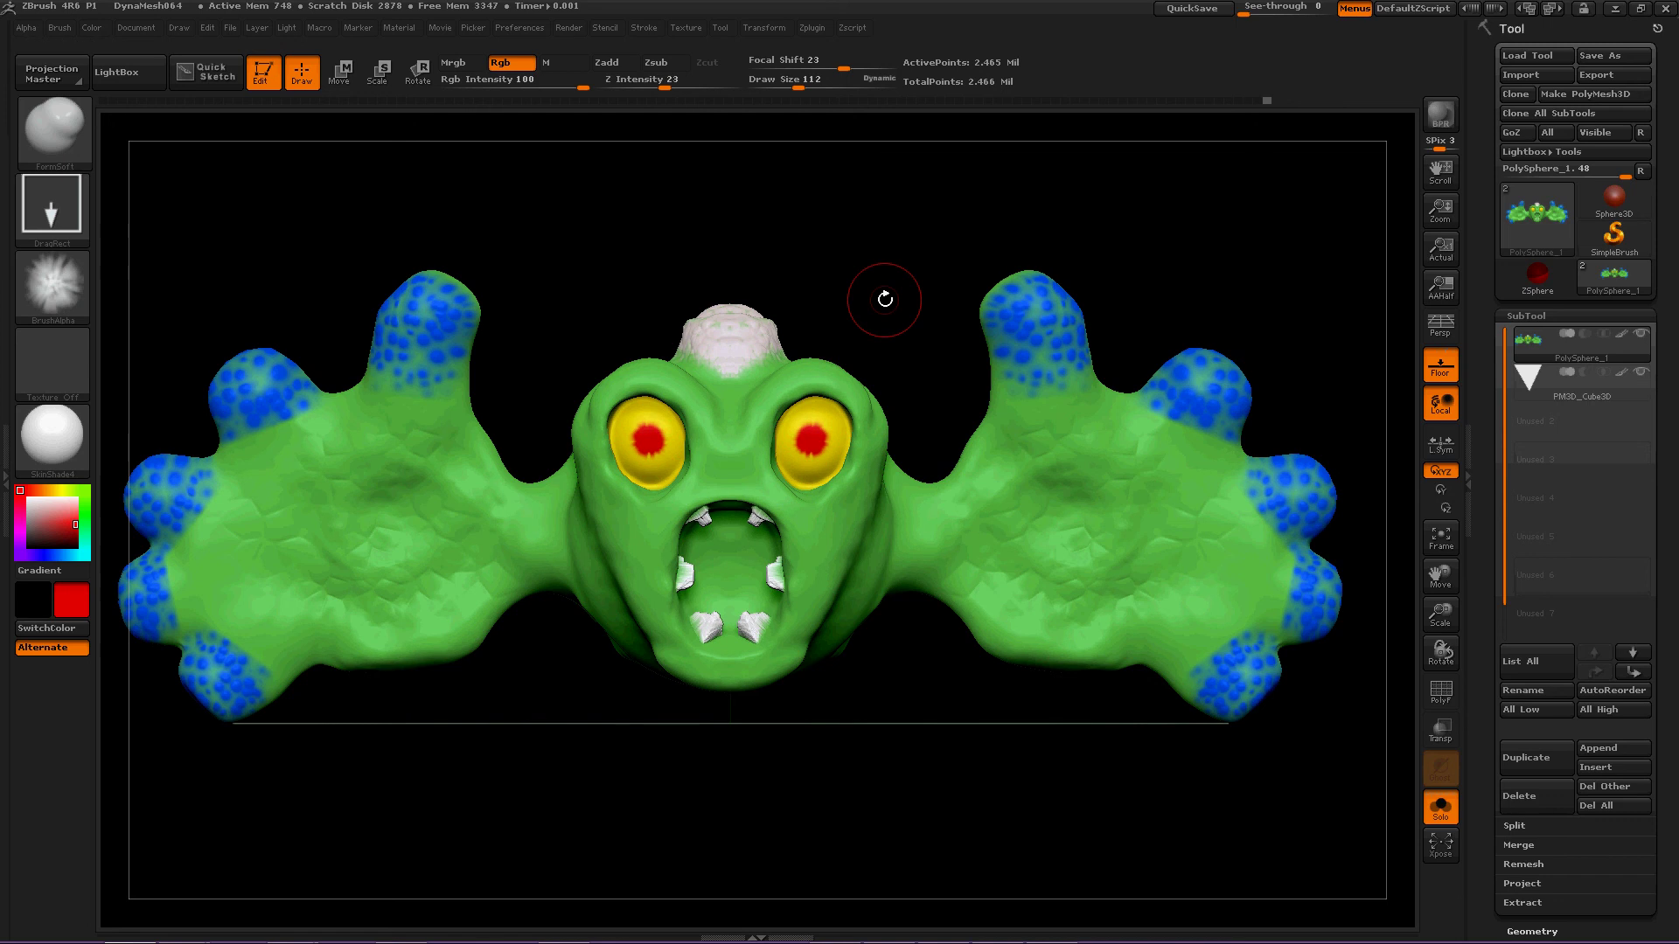